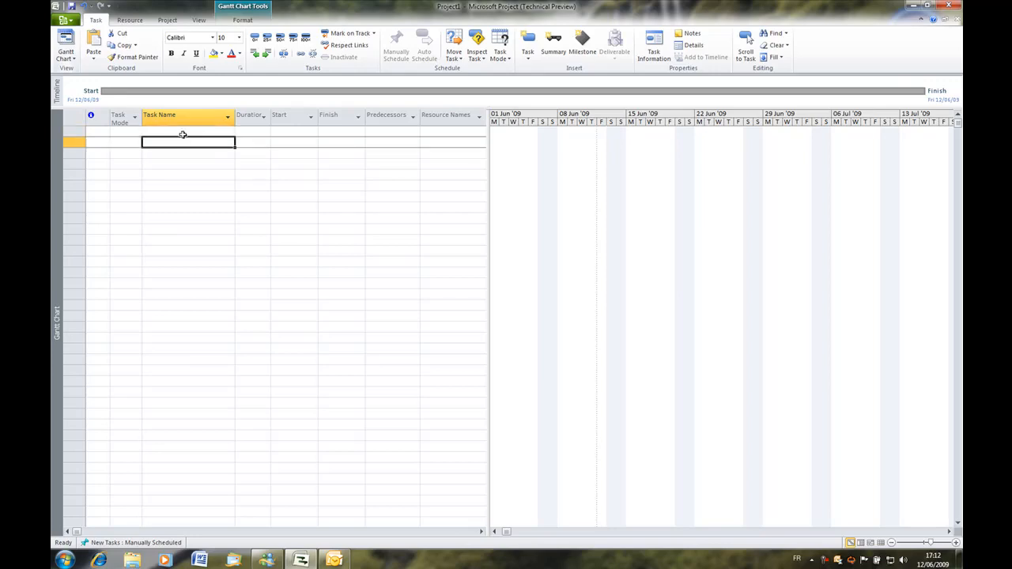
Step: Enter the tasks Etude and Tests in the Task Name column
type("Etude")
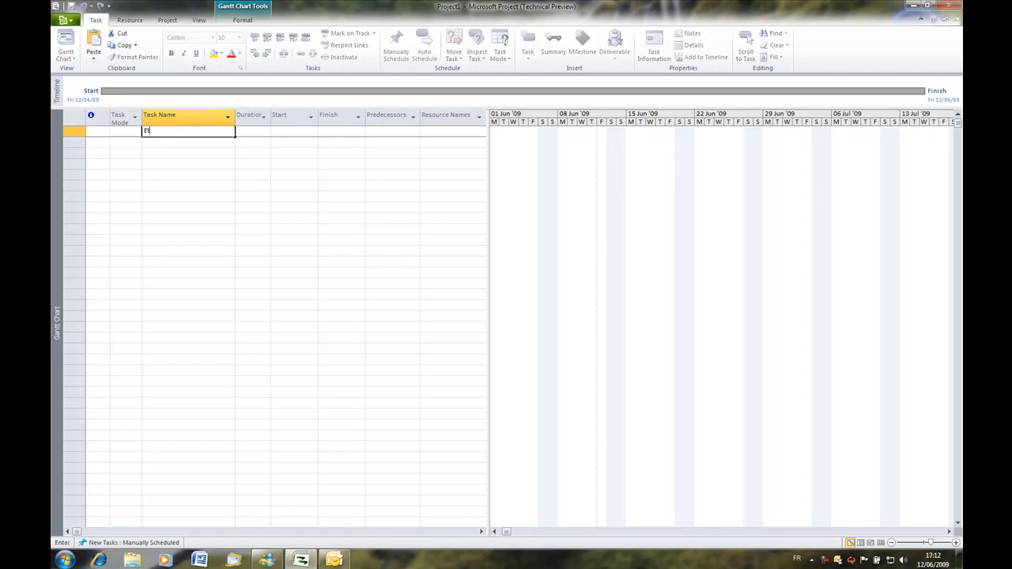
key("Return")
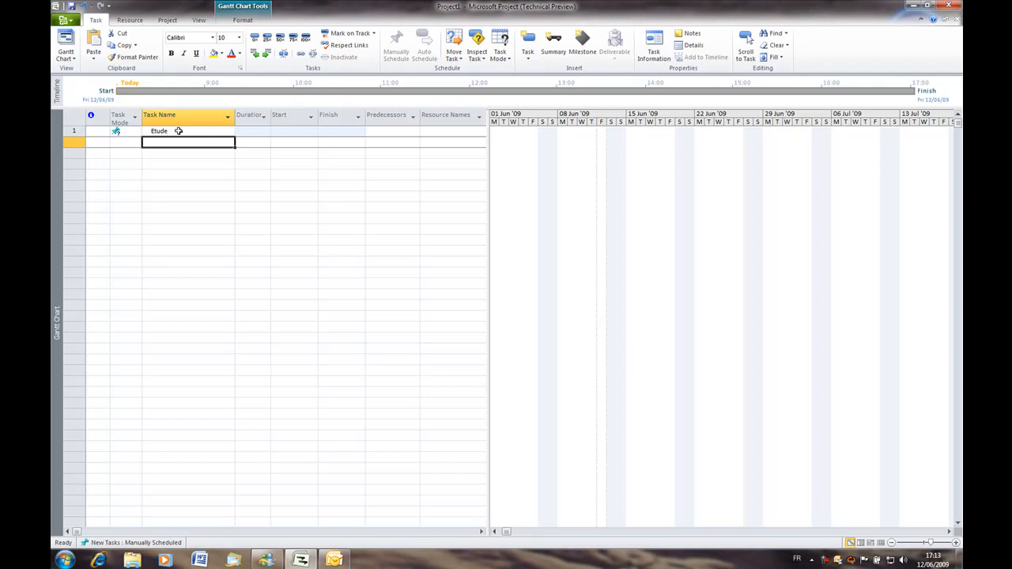
type("Tests")
key("Return")
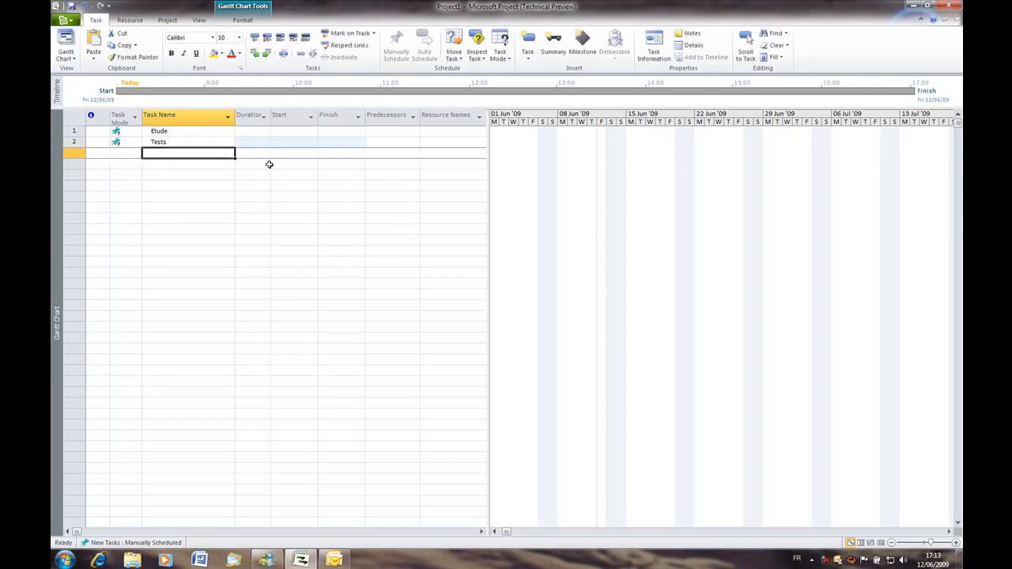
Step: Keep Etude's task mode as Manually Scheduled
left_click(262, 131)
left_click(287, 130)
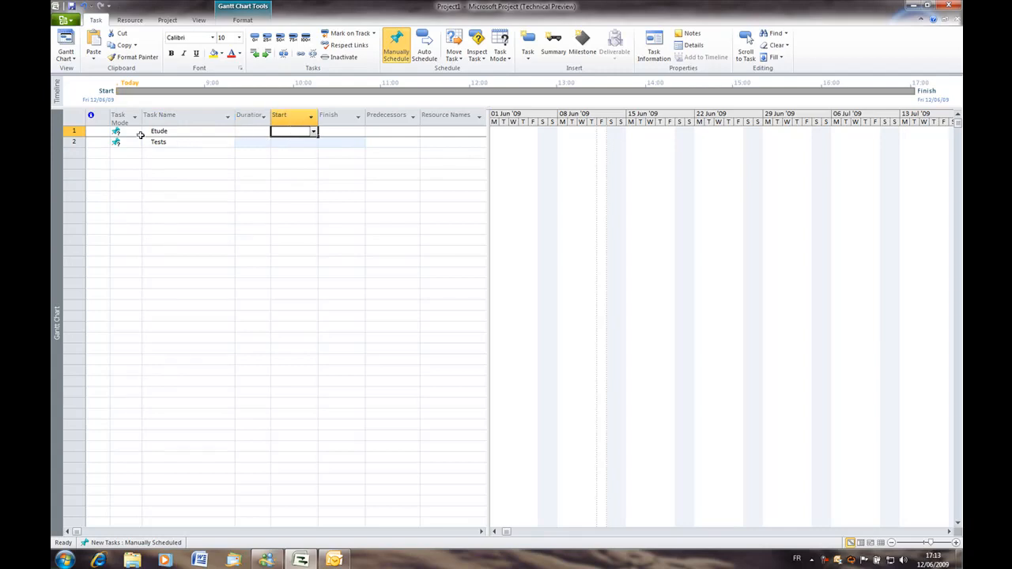
left_click(135, 132)
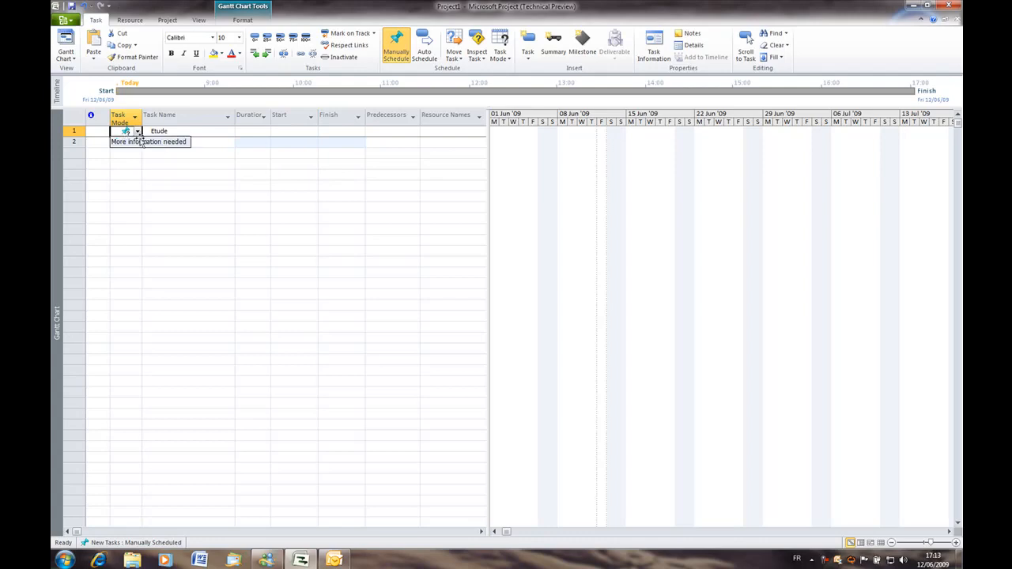
left_click(138, 131)
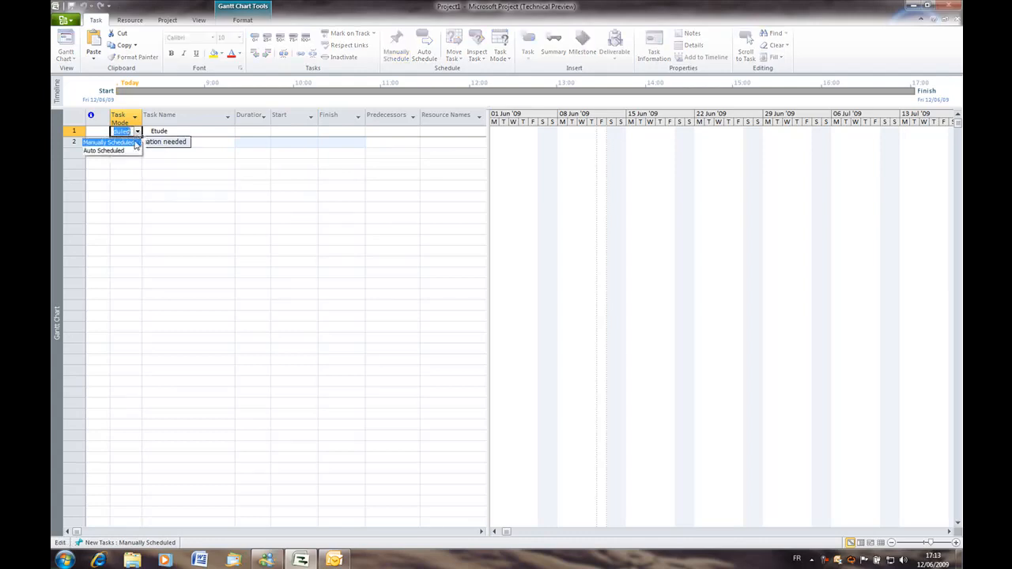
left_click(133, 143)
Step: Add a third task named Jalon
left_click(166, 152)
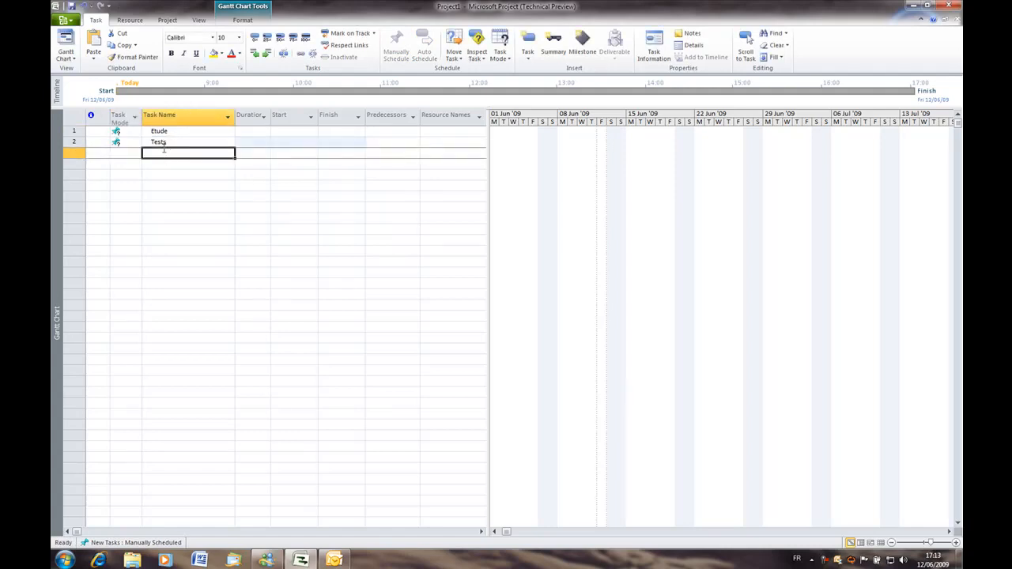
type("Jalo")
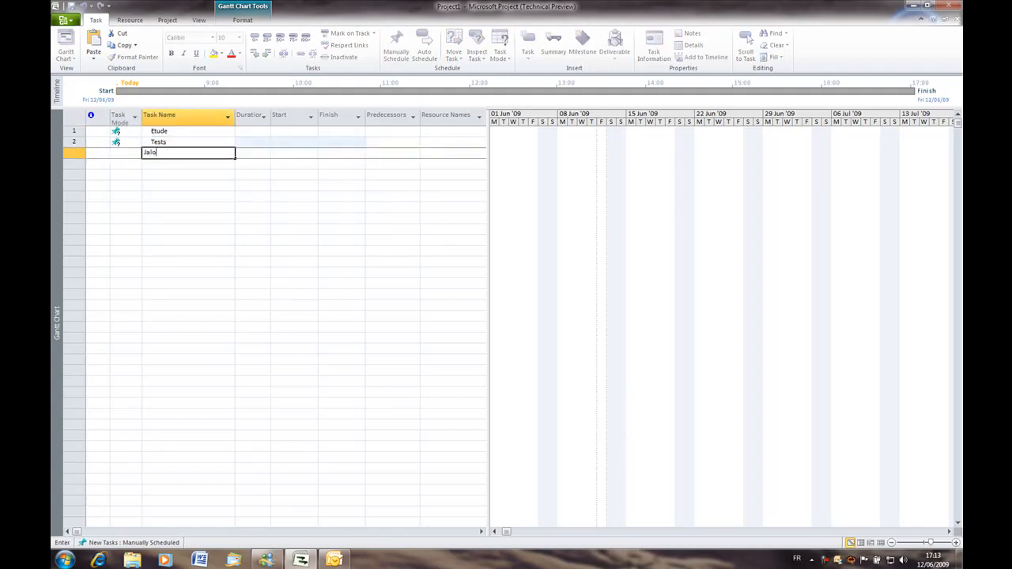
type("n")
key("Return")
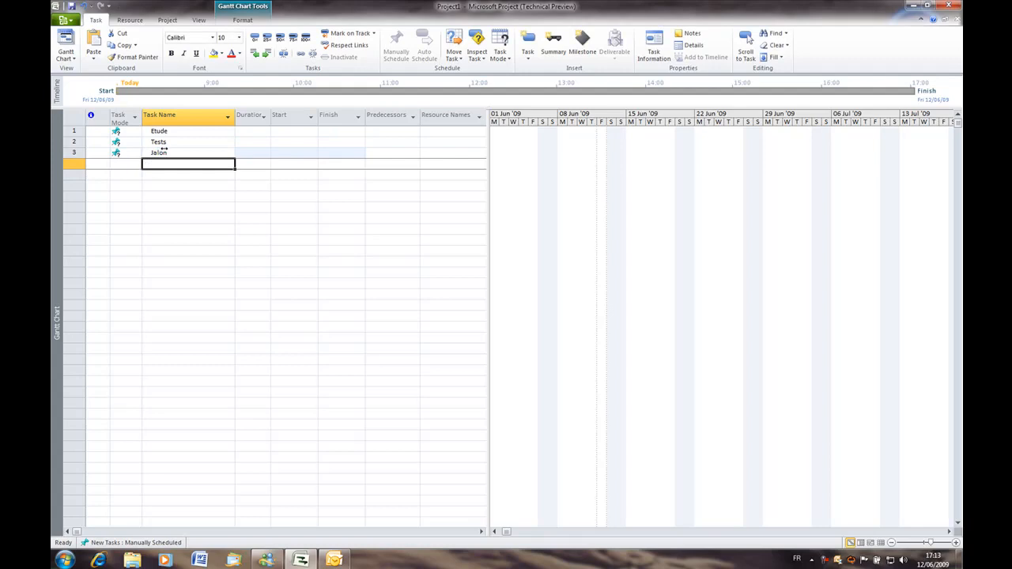
Step: Set Etude to 5 days and start Tests on Tue 16/06/09
double_click(265, 132)
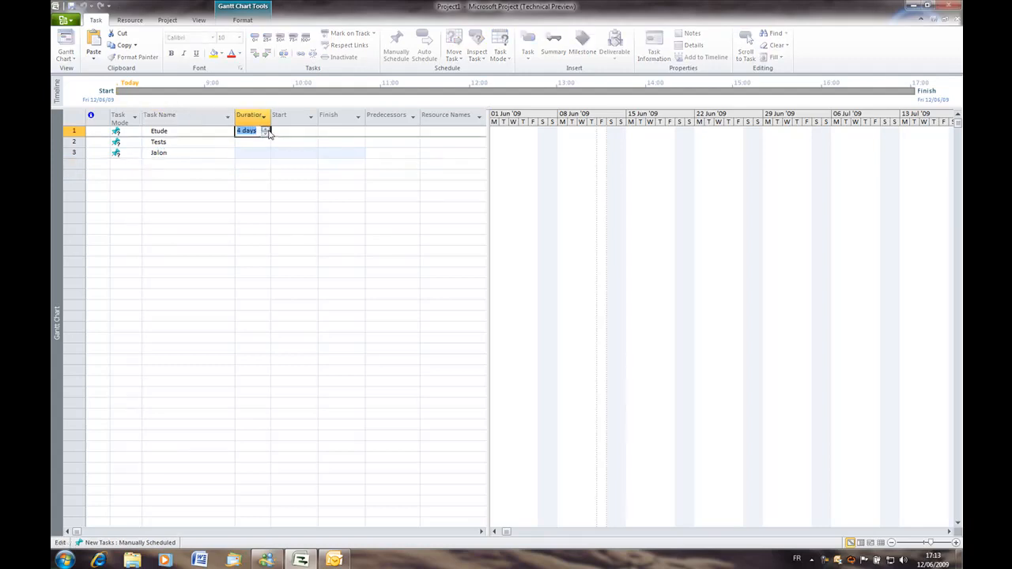
left_click(283, 131)
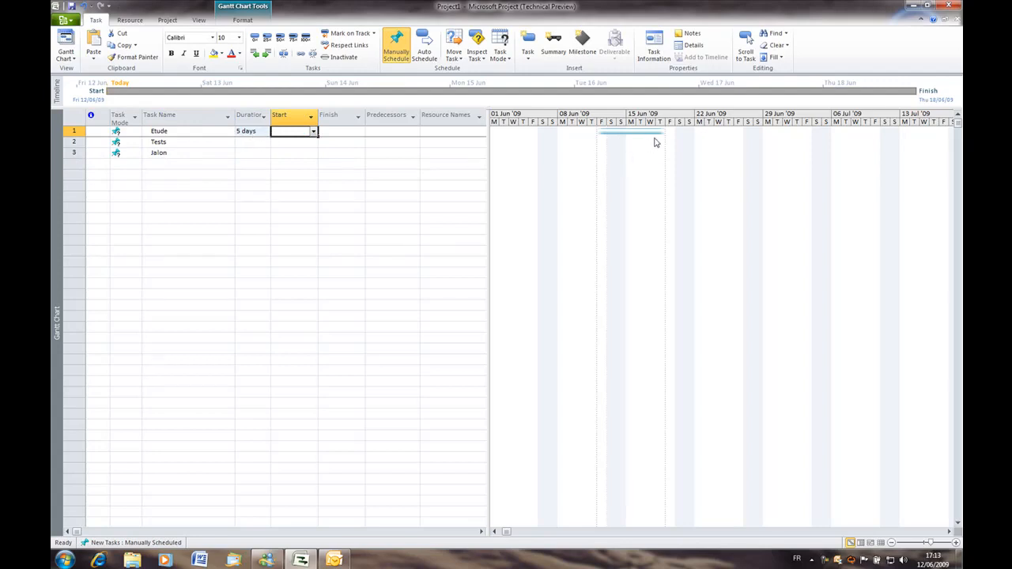
left_click(294, 142)
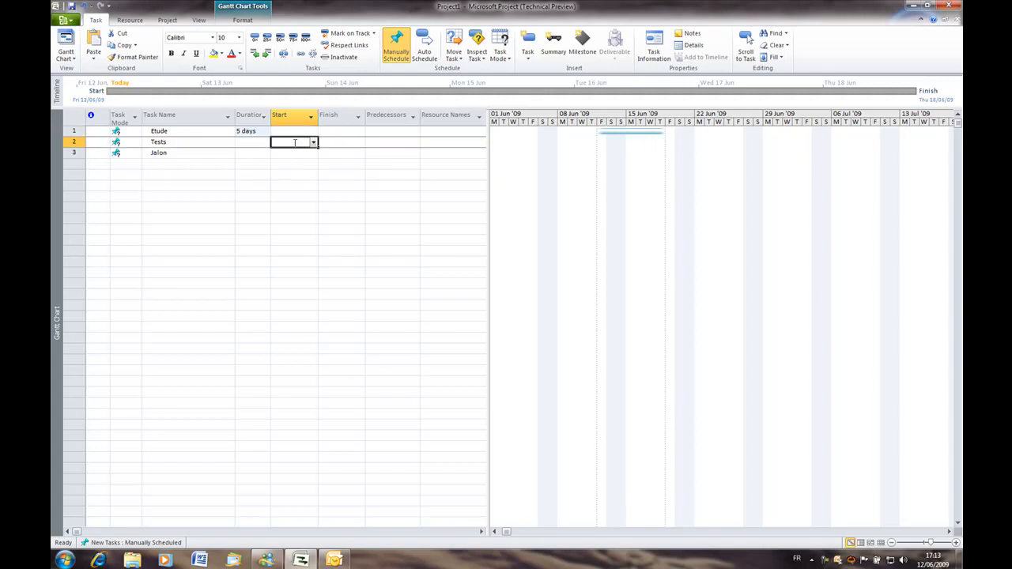
left_click(313, 142)
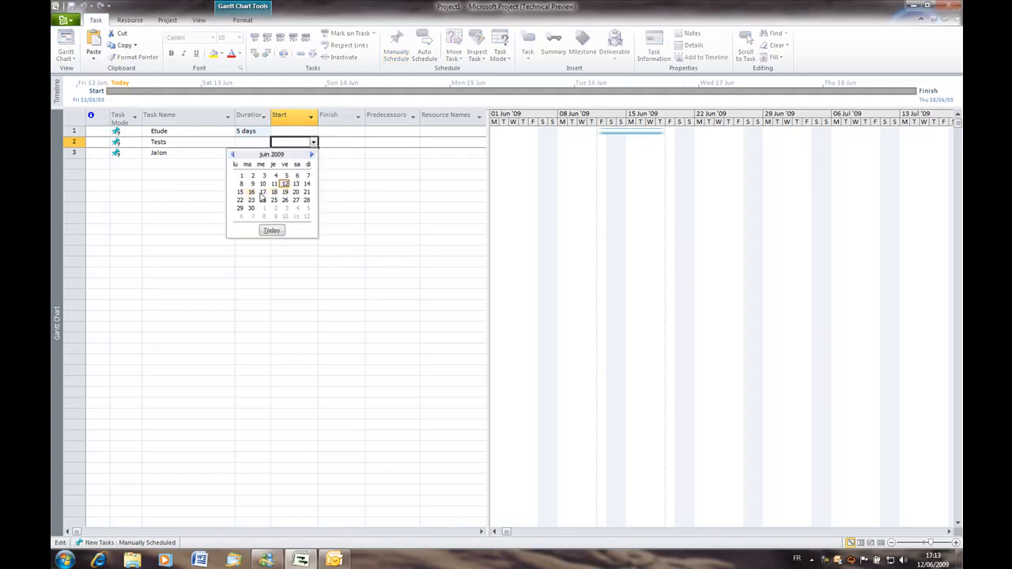
left_click(252, 192)
left_click(289, 165)
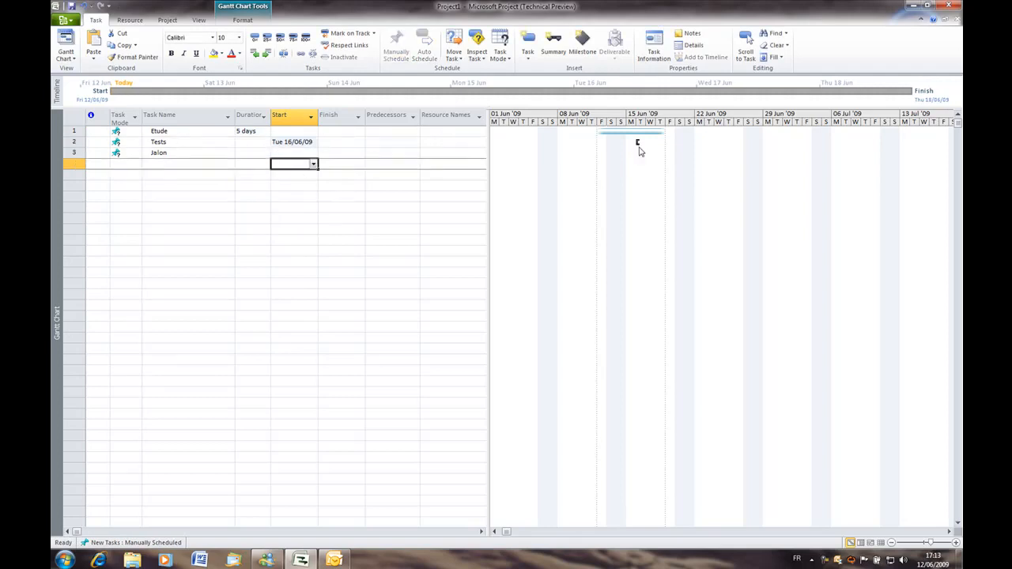
Step: Add the task Livraison finishing on Tue 30/06/09
left_click(204, 165)
type("Livraison")
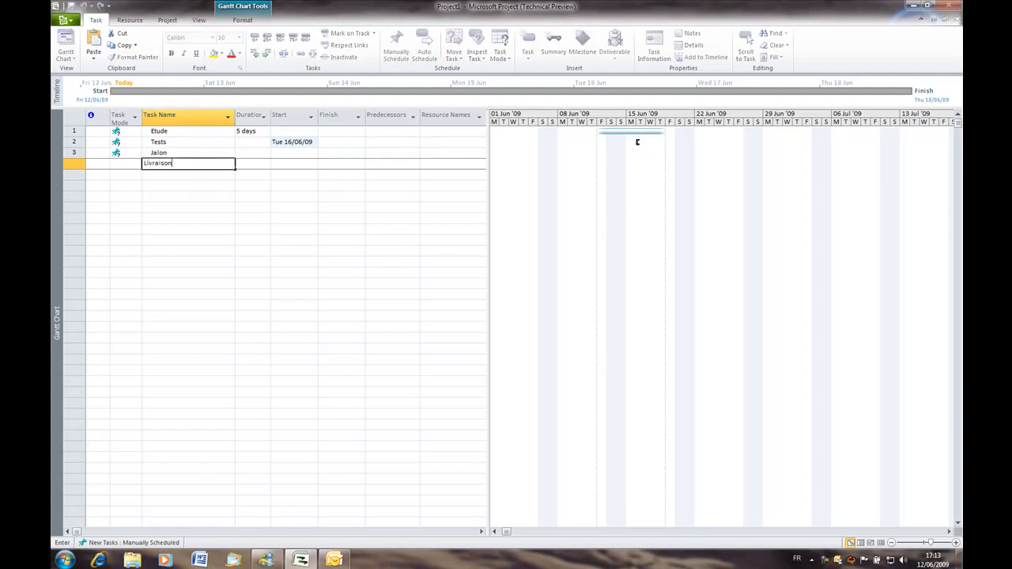
key("Return")
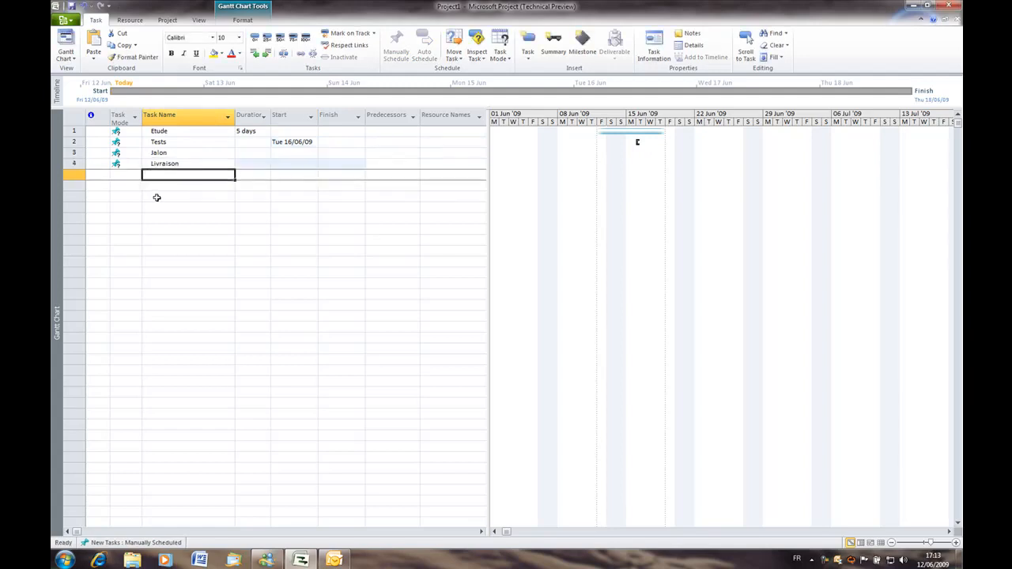
left_click(264, 165)
left_click(328, 165)
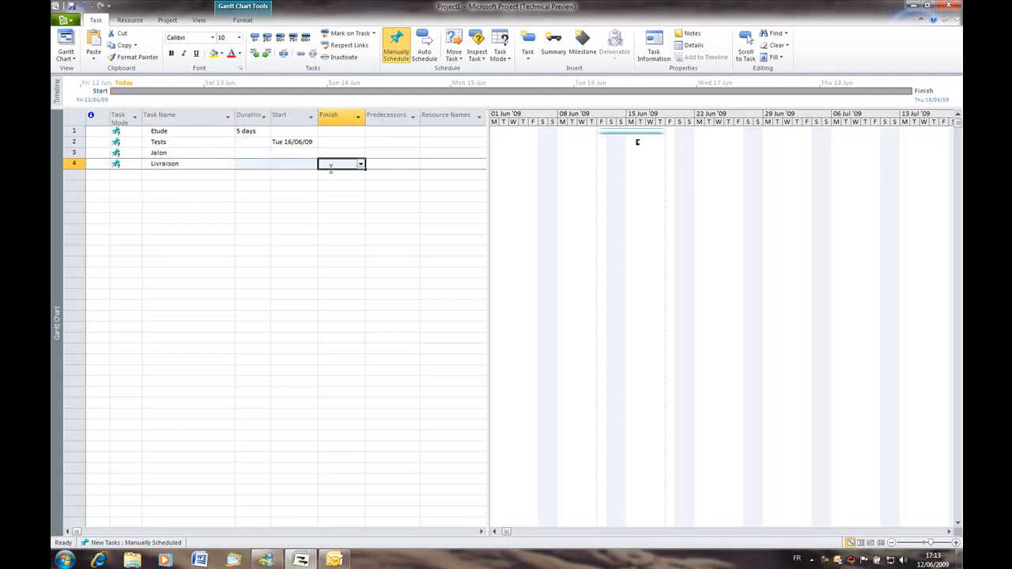
left_click(360, 164)
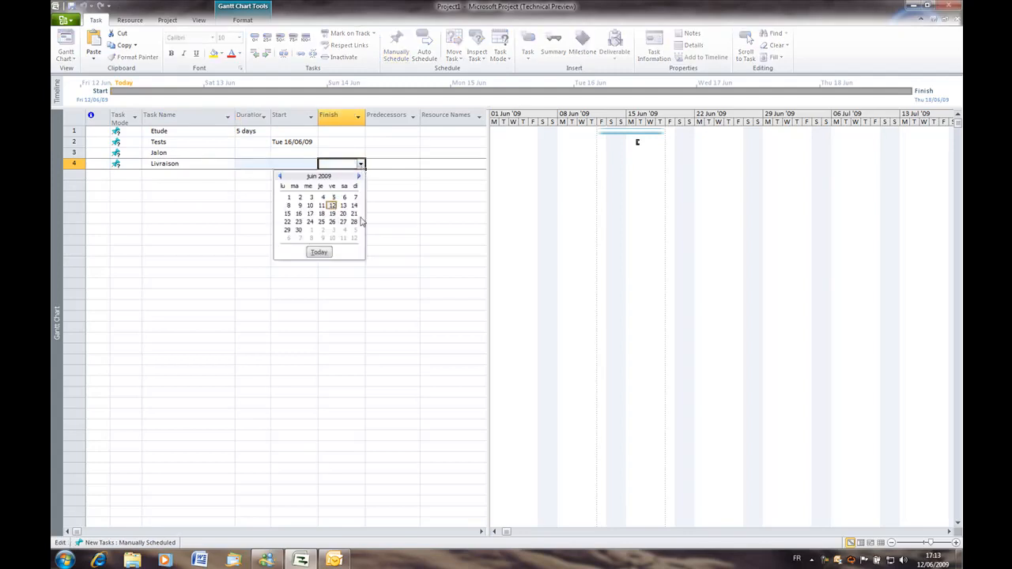
left_click(299, 230)
left_click(370, 219)
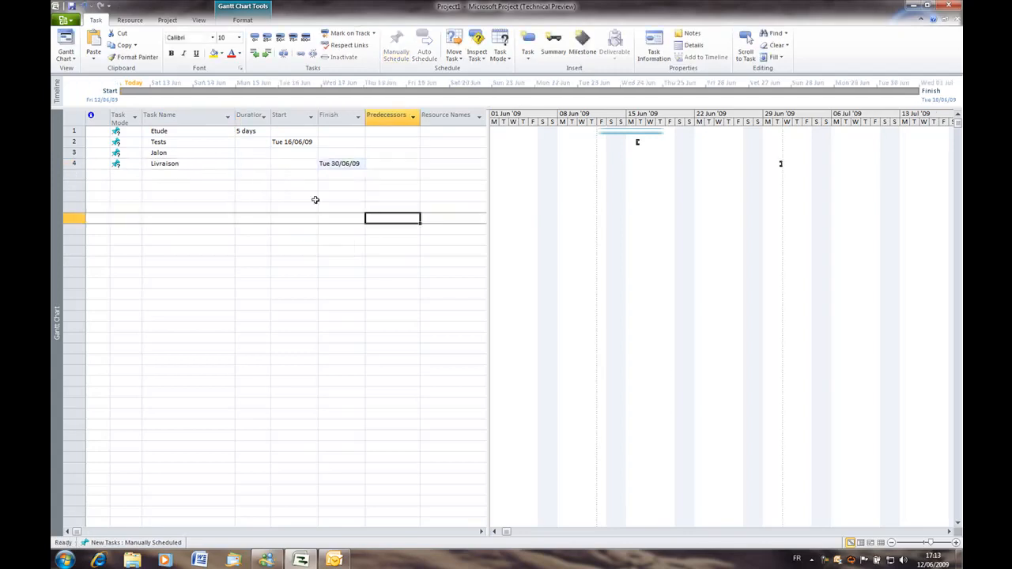
Step: Make Jalon a 0-day milestone
left_click(252, 154)
type("0 days")
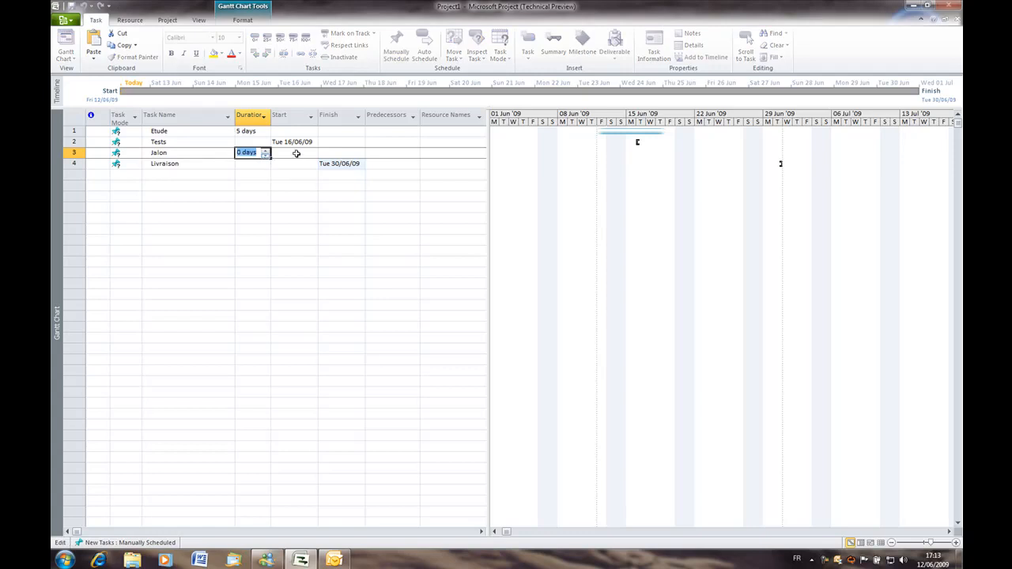
left_click(296, 155)
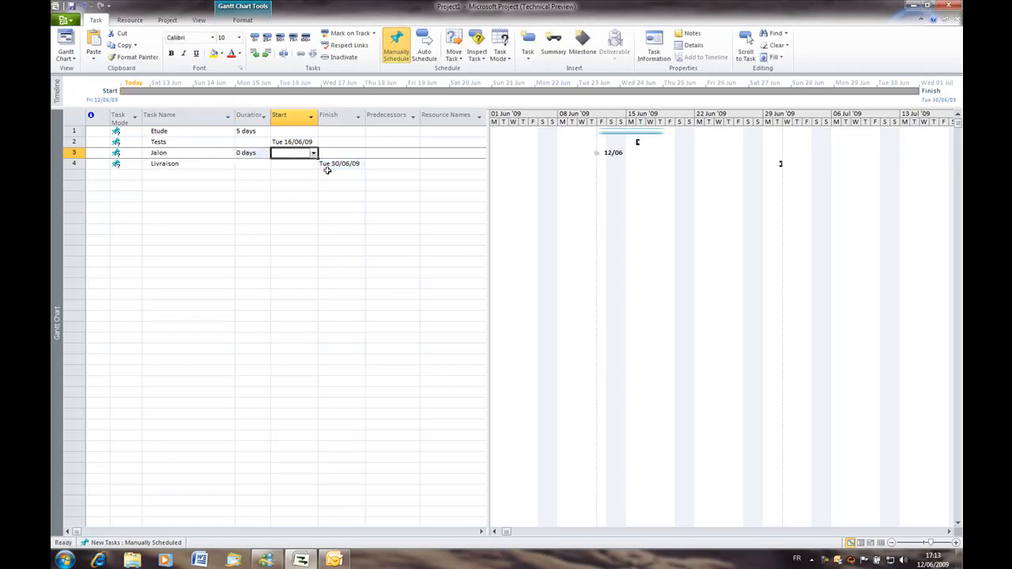
Step: Link Etude to Tests and raise Tests to 4 days
left_click_drag(637, 133, 637, 142)
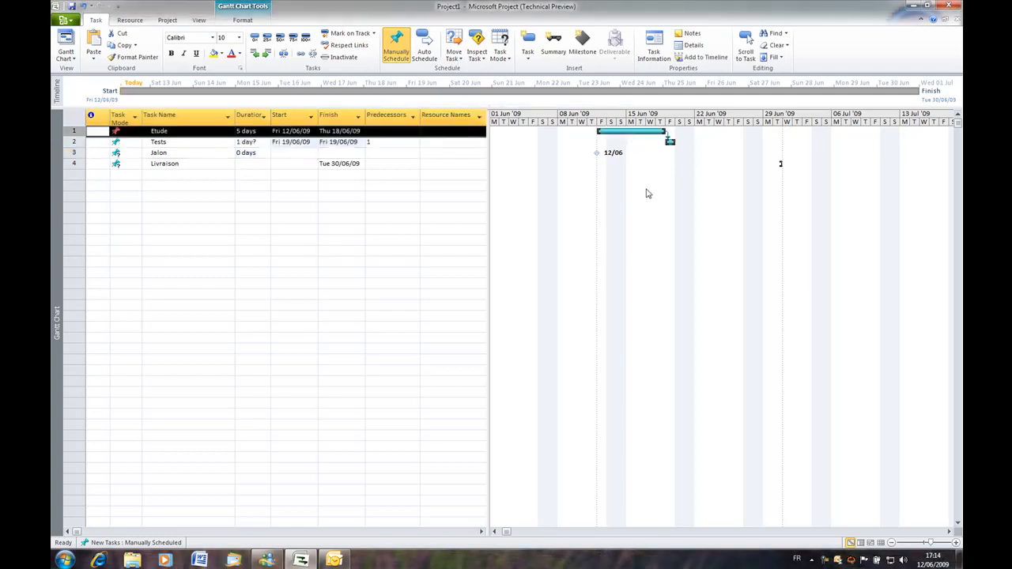
left_click(263, 143)
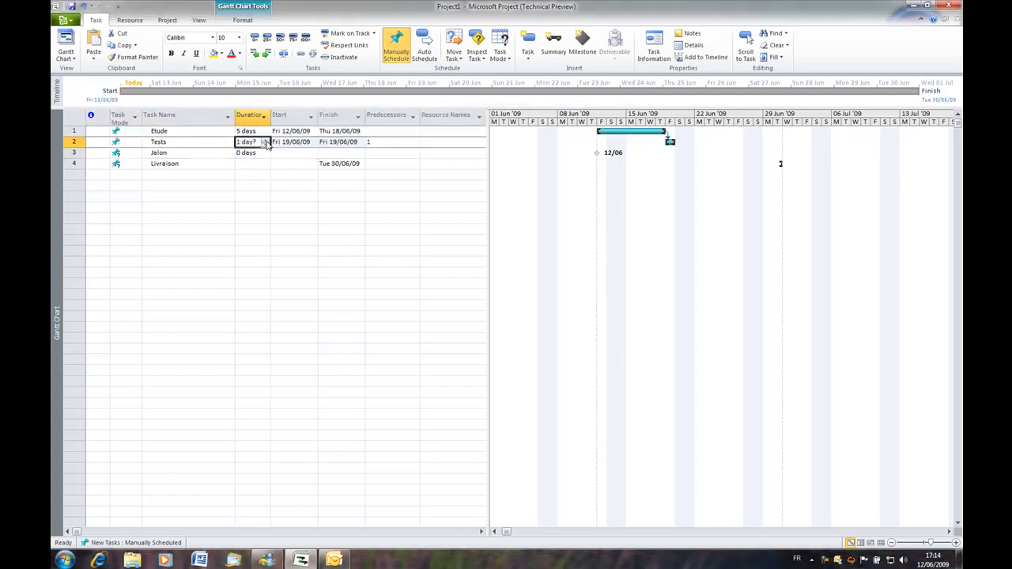
left_click(266, 140)
left_click(266, 140)
left_click(266, 140)
left_click(282, 142)
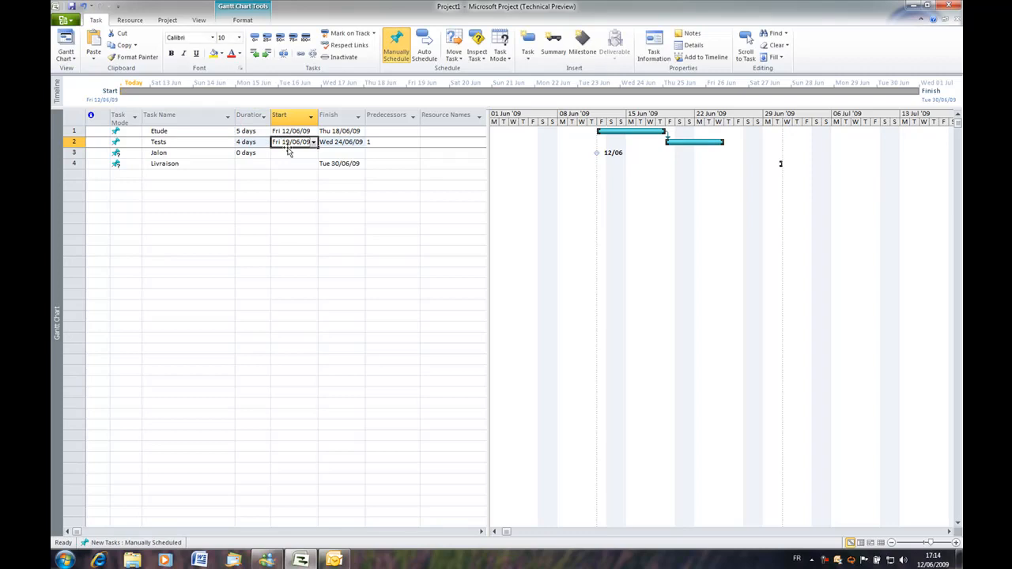
Step: Lengthen Etude to 8 days
left_click(256, 132)
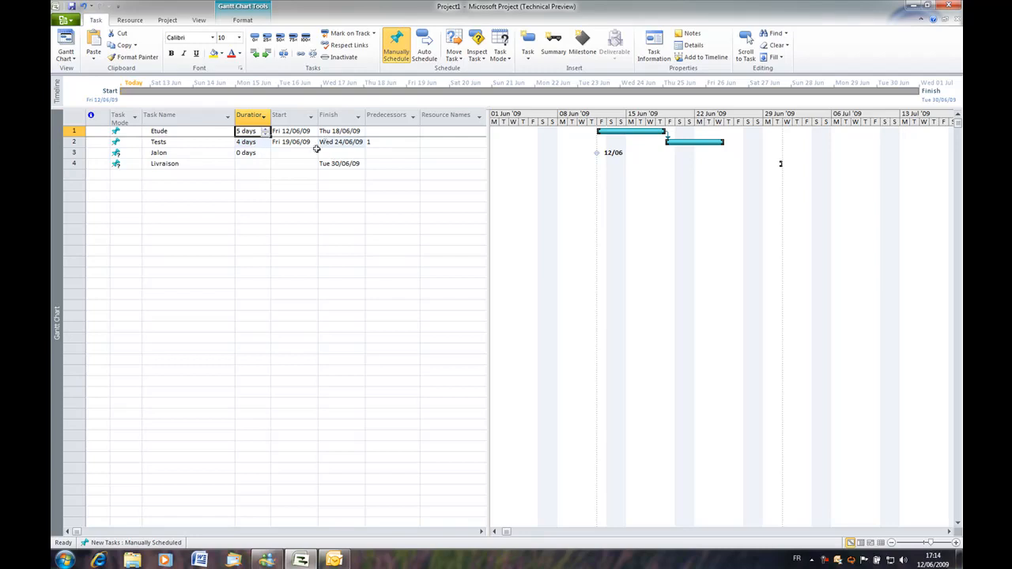
left_click(265, 129)
left_click(265, 128)
left_click(265, 129)
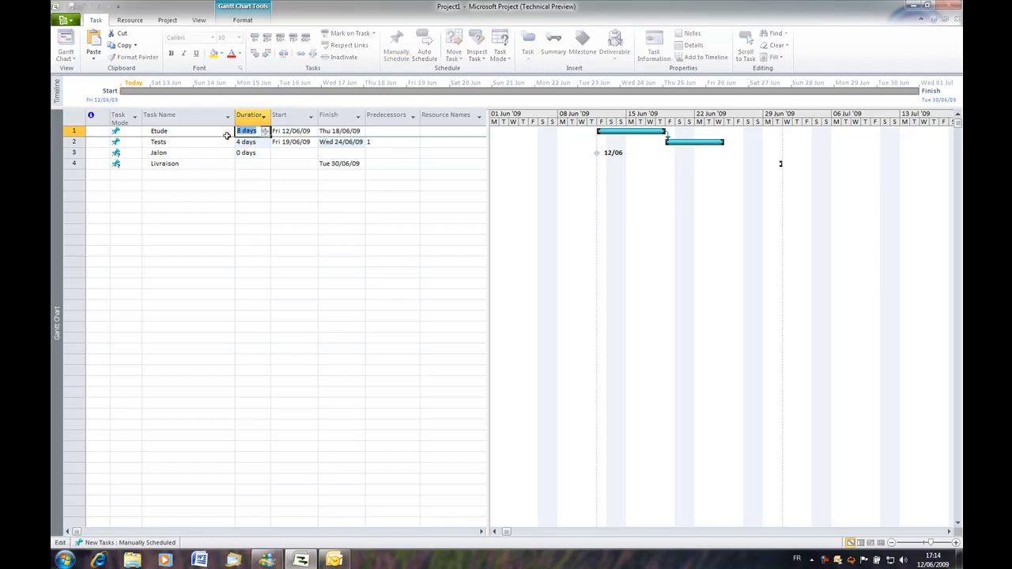
left_click(219, 132)
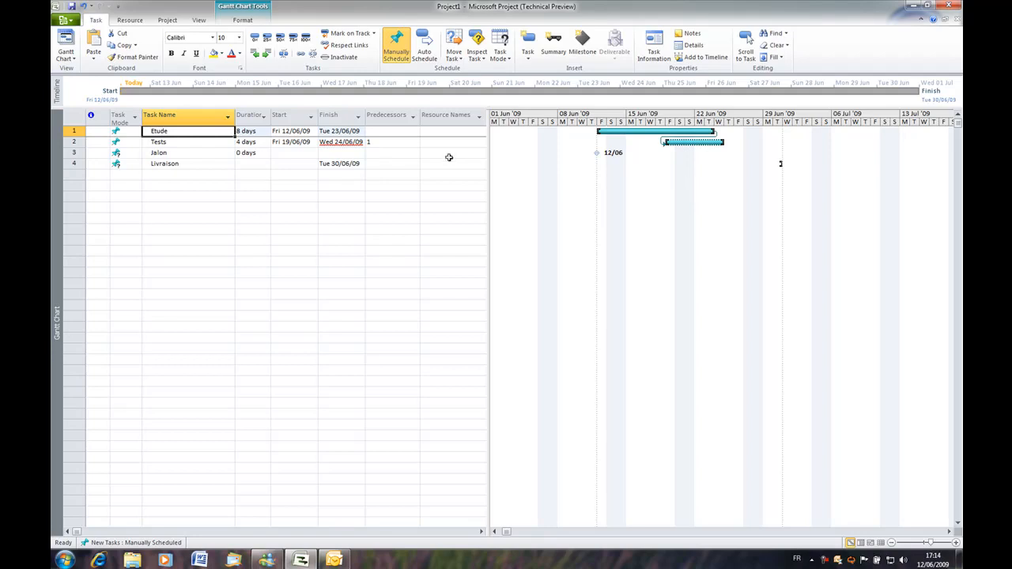
Step: Make Tests auto scheduled and link Tests to Jalon, then Jalon to Livraison
left_click(126, 142)
left_click(137, 142)
left_click(103, 155)
left_click(193, 174)
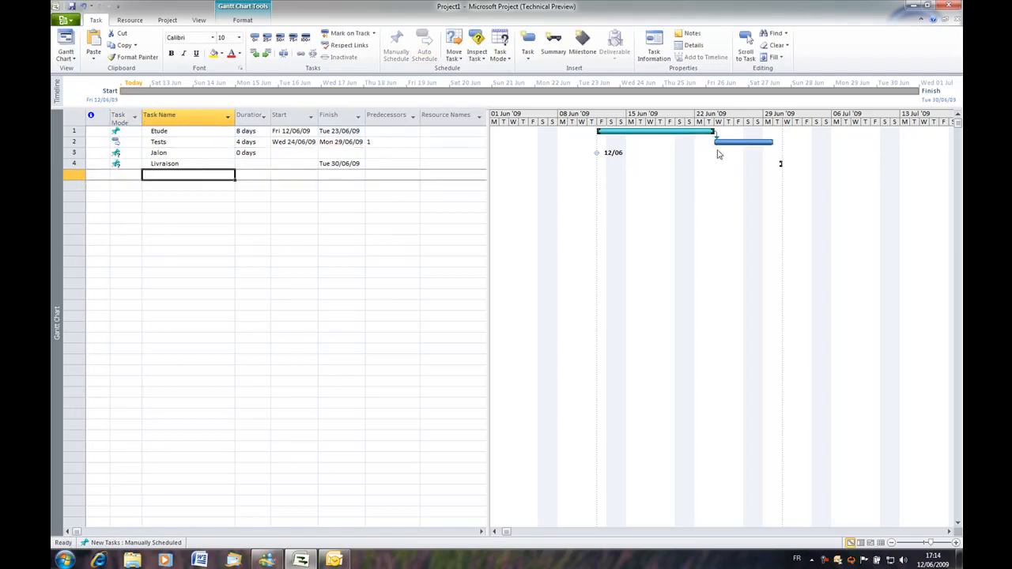
left_click_drag(726, 143, 596, 152)
left_click_drag(773, 152, 778, 163)
Step: Add tasks T1, T2 and T3 below Livraison
left_click(180, 175)
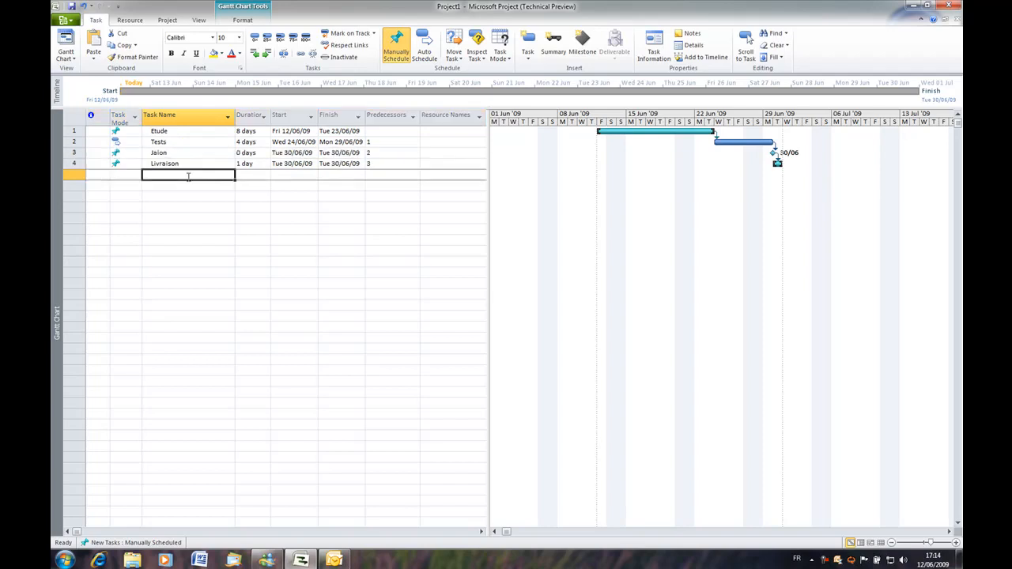
type("T1")
key("Return")
type("T2")
key("Return")
type("T3")
key("Return")
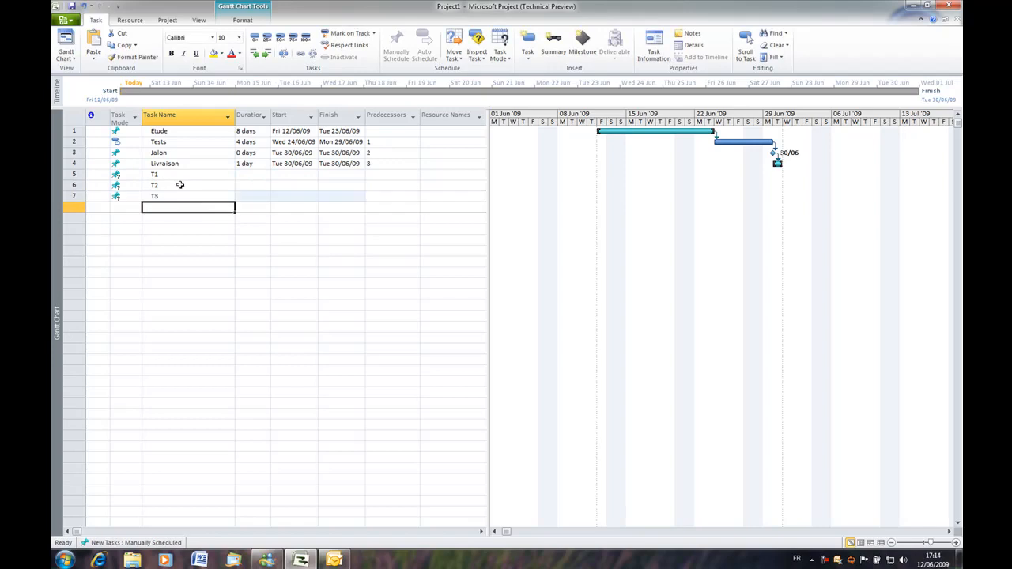
Step: Set durations of 6 days for T1 and T2 and 5 days for T3
left_click(250, 173)
left_click(265, 176)
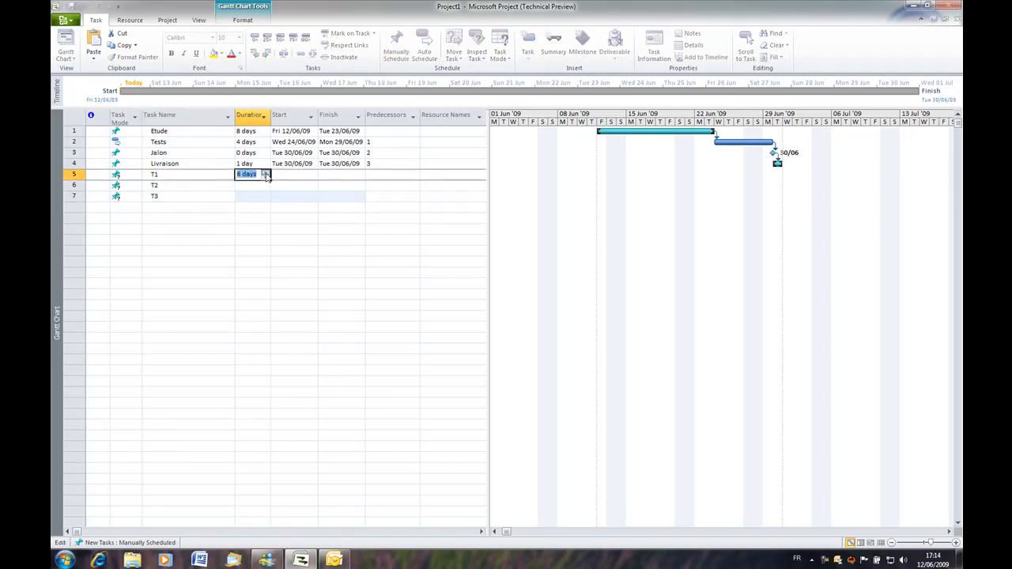
left_click(252, 185)
left_click(266, 185)
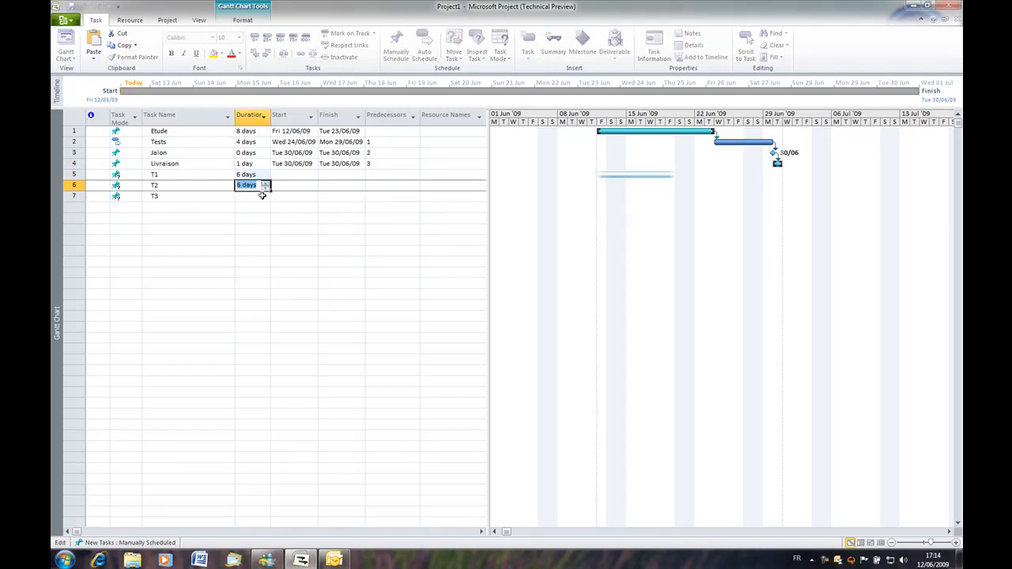
left_click(262, 195)
left_click(266, 196)
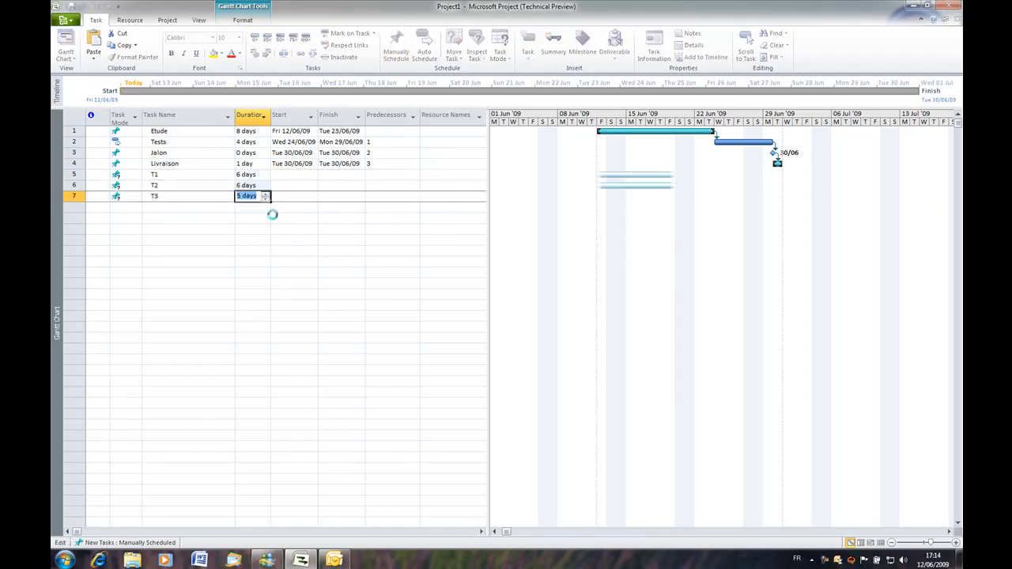
left_click(274, 217)
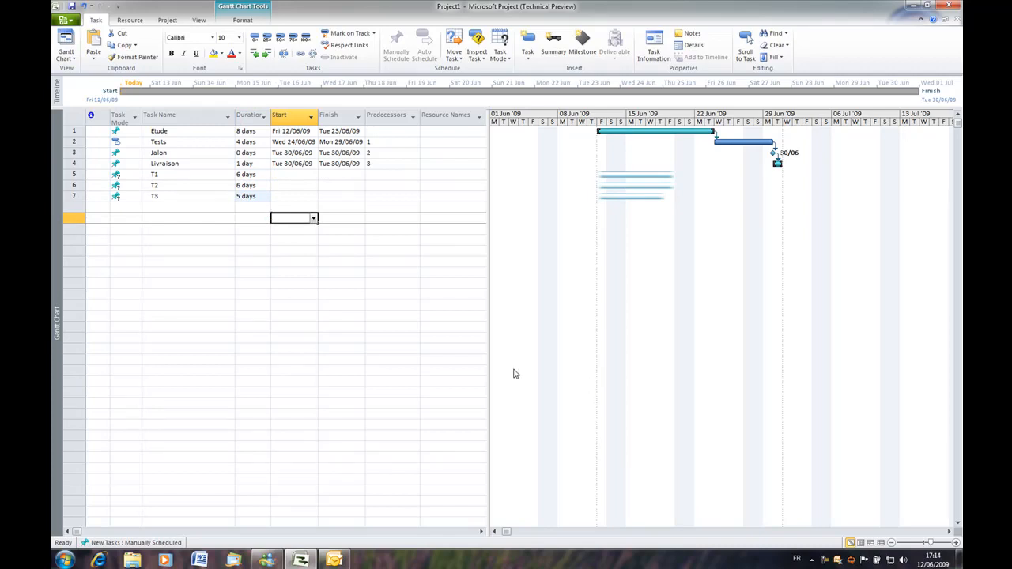
Step: Enter three work resource names in the Resource Sheet
left_click(879, 543)
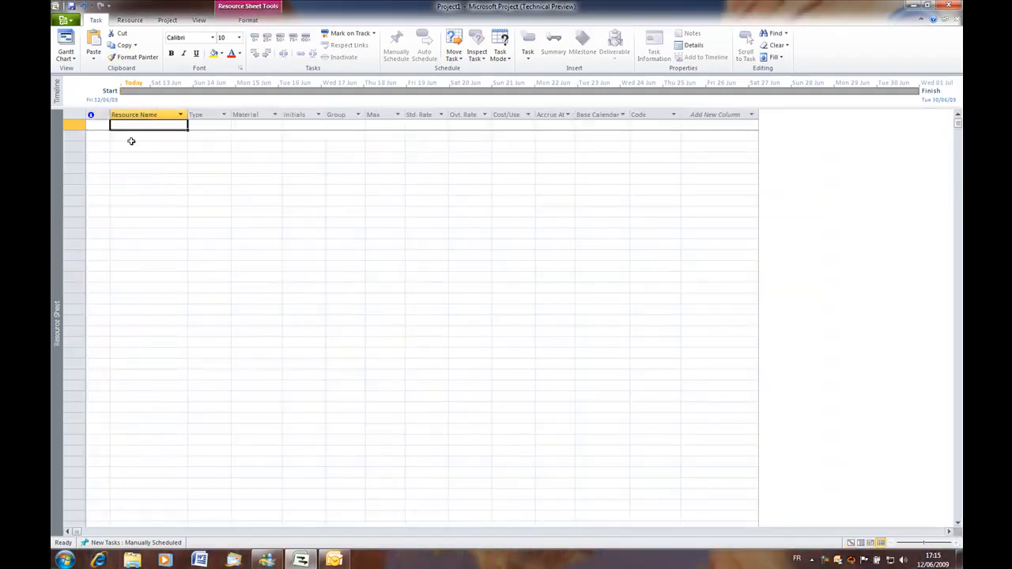
type("Franck Mercier")
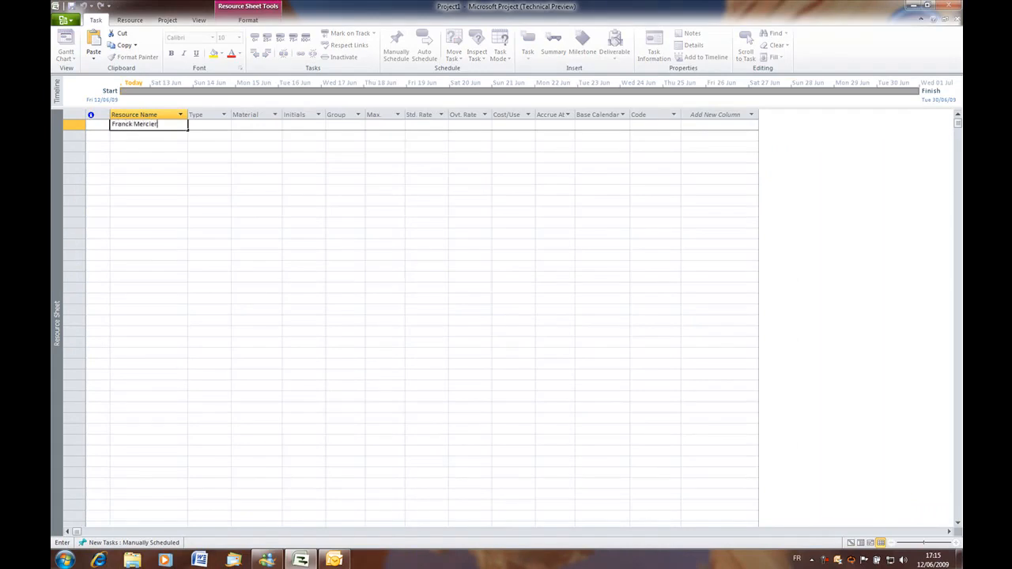
key("Return")
type("François Aveline")
key("Return")
type("Jean ")
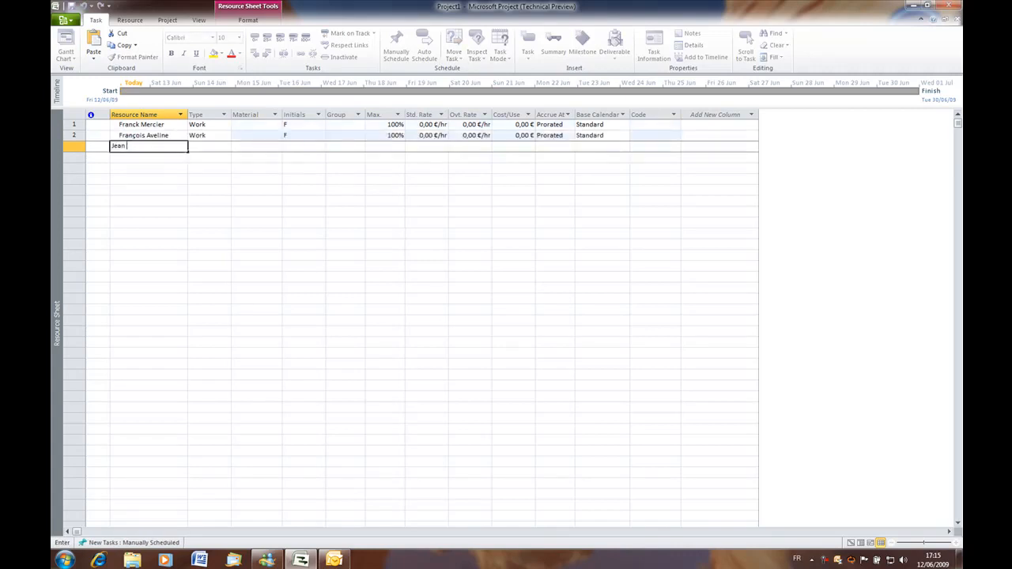
type("Doanti")
key("Return")
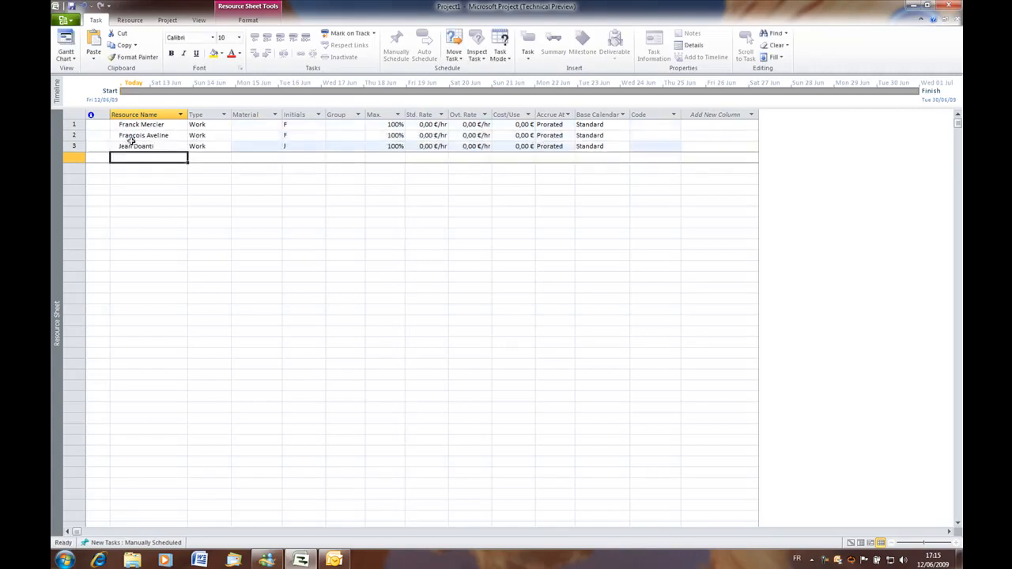
Step: Fix the missing letter 'i' in the third resource's name
key("Up")
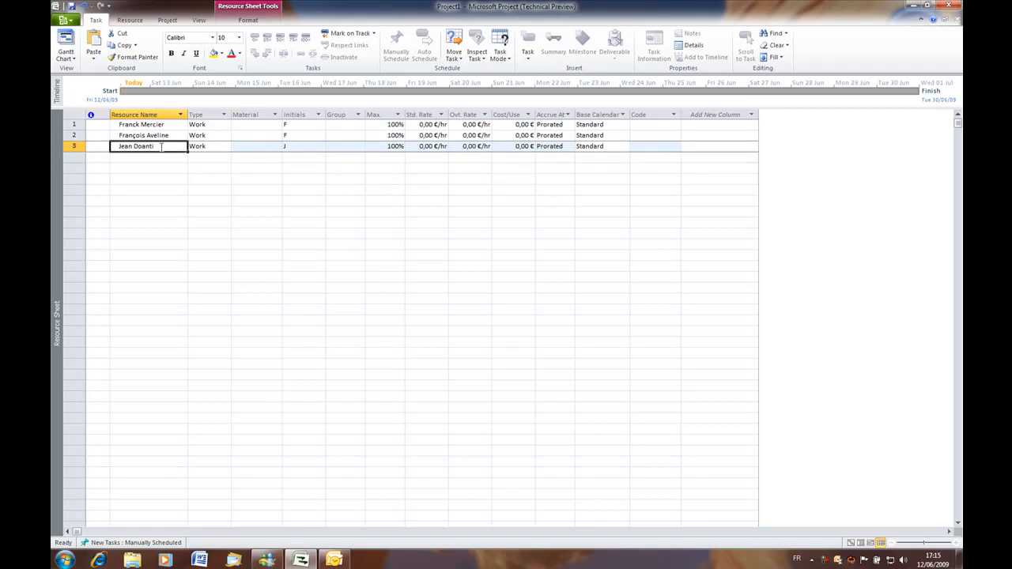
left_click(145, 146)
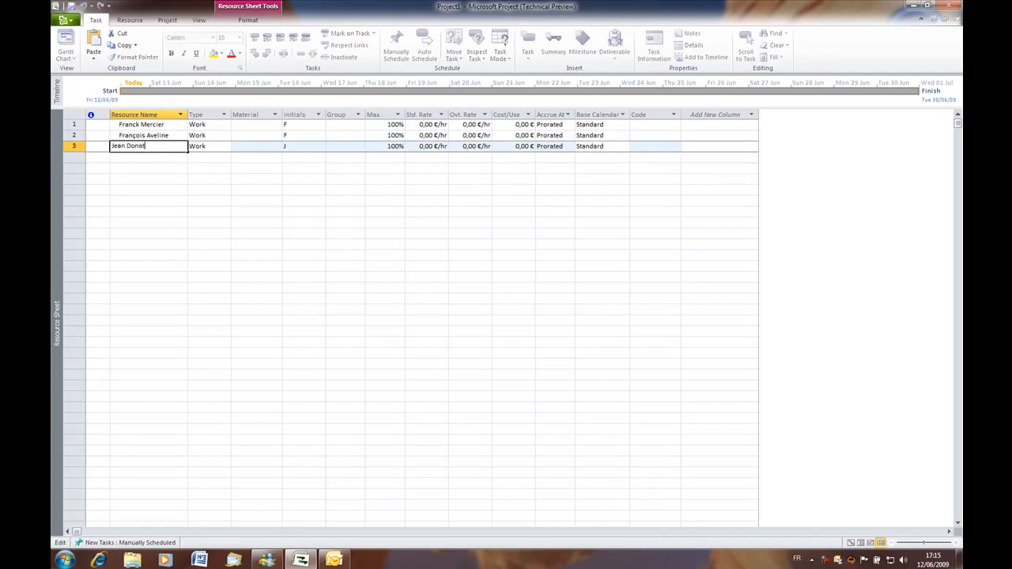
type("i")
key("Return")
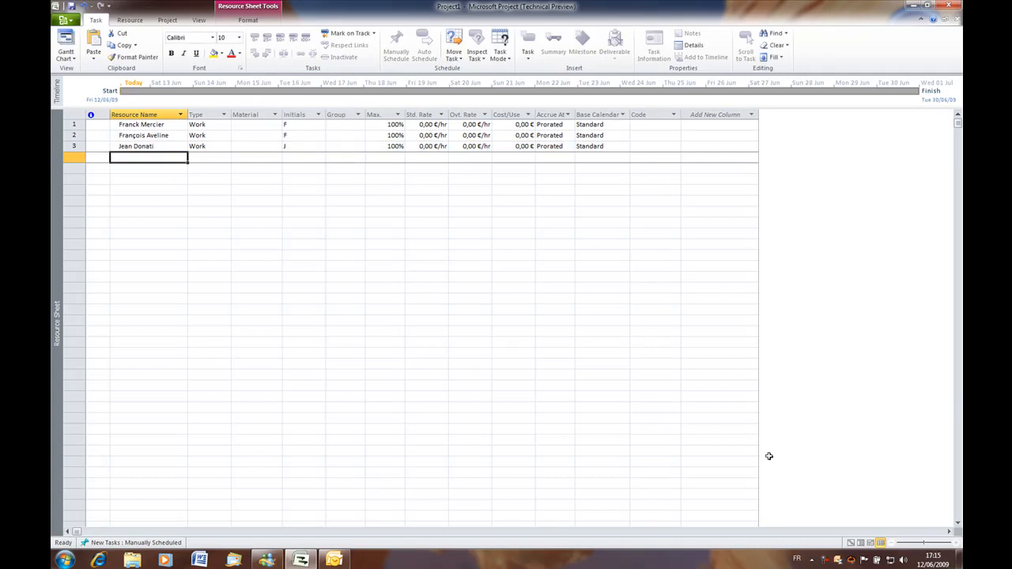
Step: In Team Planner, assign Etude to the first resource and Tests to the second
left_click(870, 543)
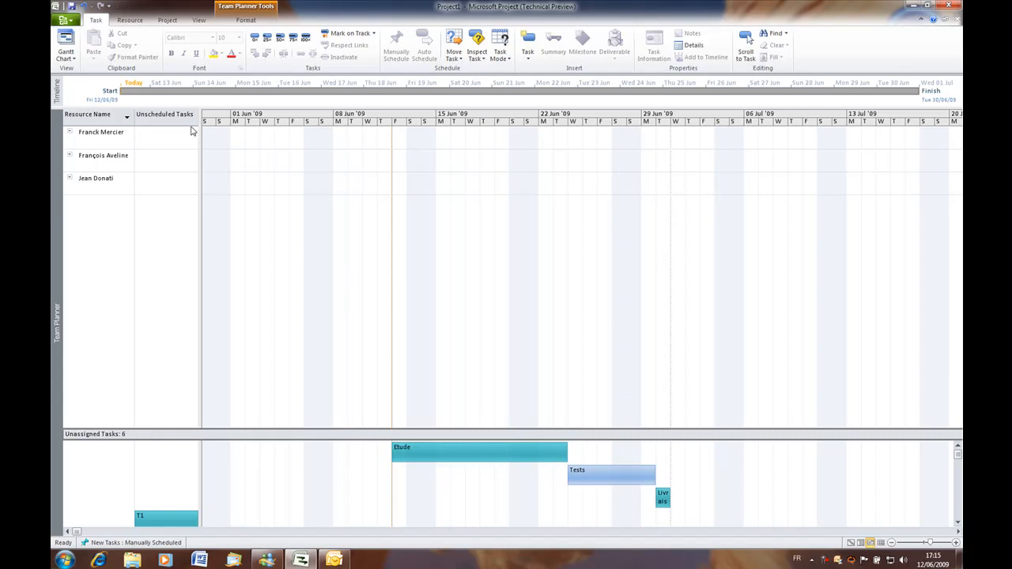
left_click_drag(447, 458, 146, 133)
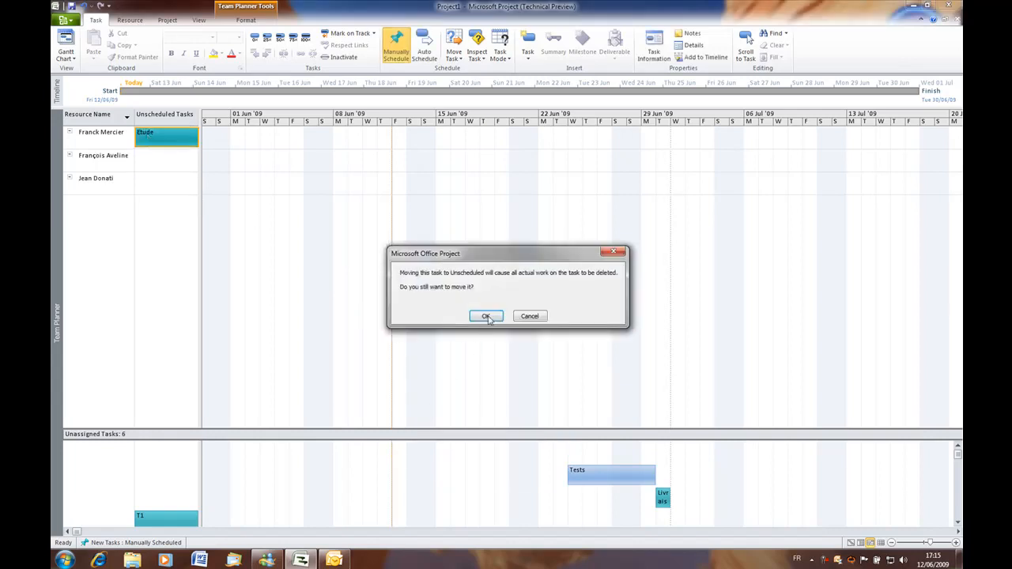
left_click(487, 318)
left_click_drag(582, 455, 97, 165)
left_click(161, 139)
left_click_drag(161, 140, 393, 136)
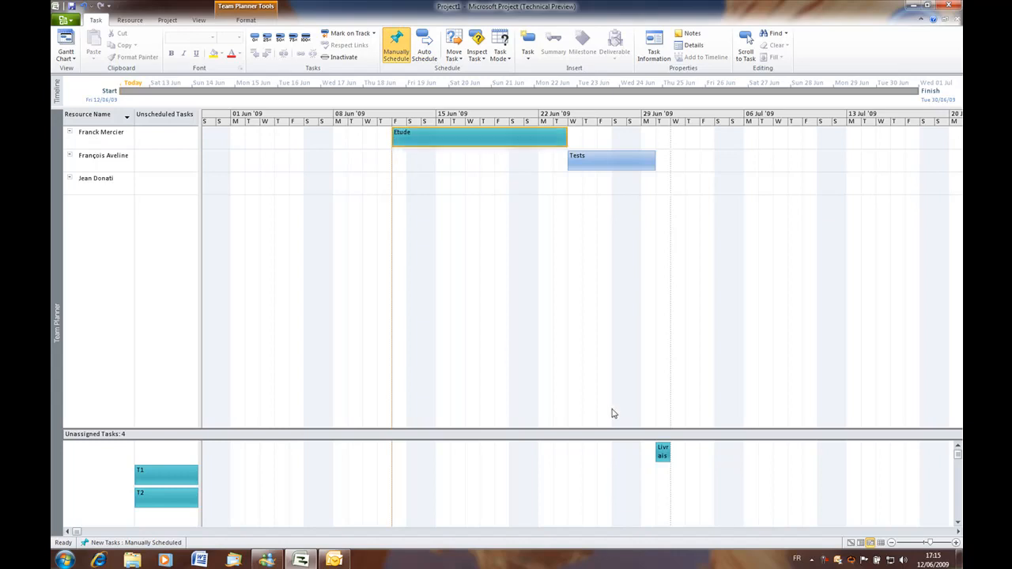
Step: Assign Livraison to the third resource and move Tests a week earlier
left_click_drag(662, 454, 90, 178)
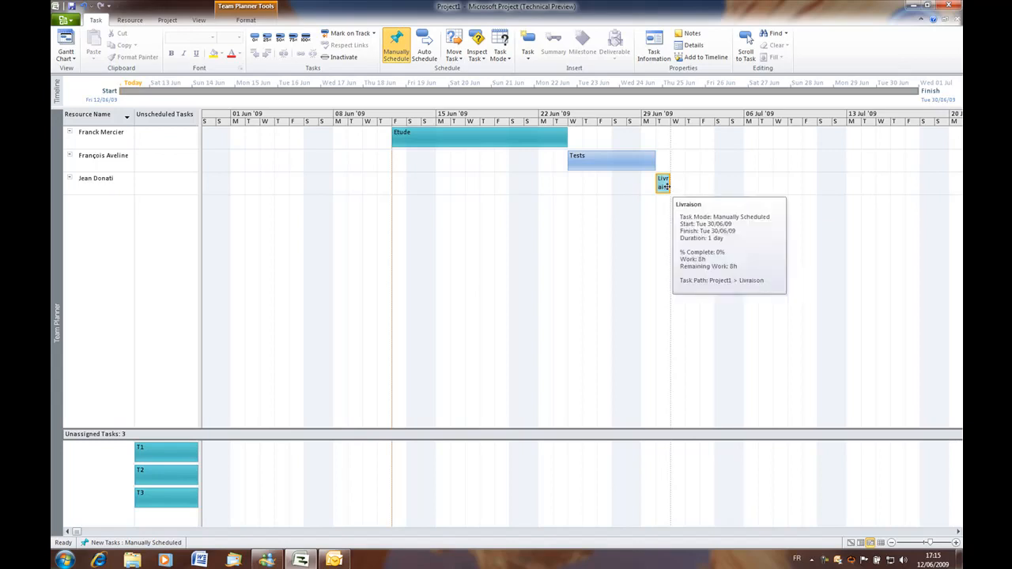
left_click_drag(613, 169, 484, 166)
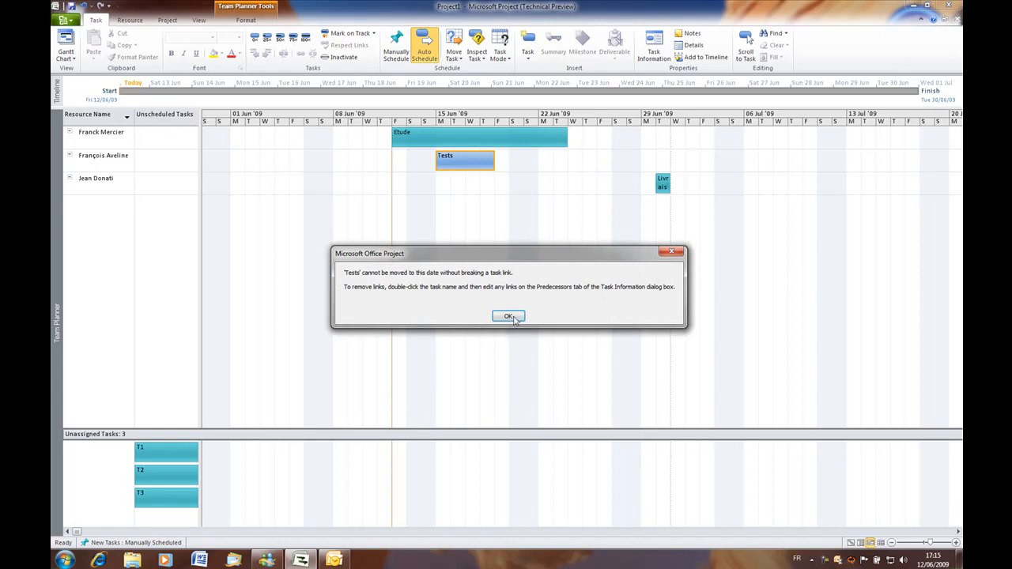
left_click(513, 319)
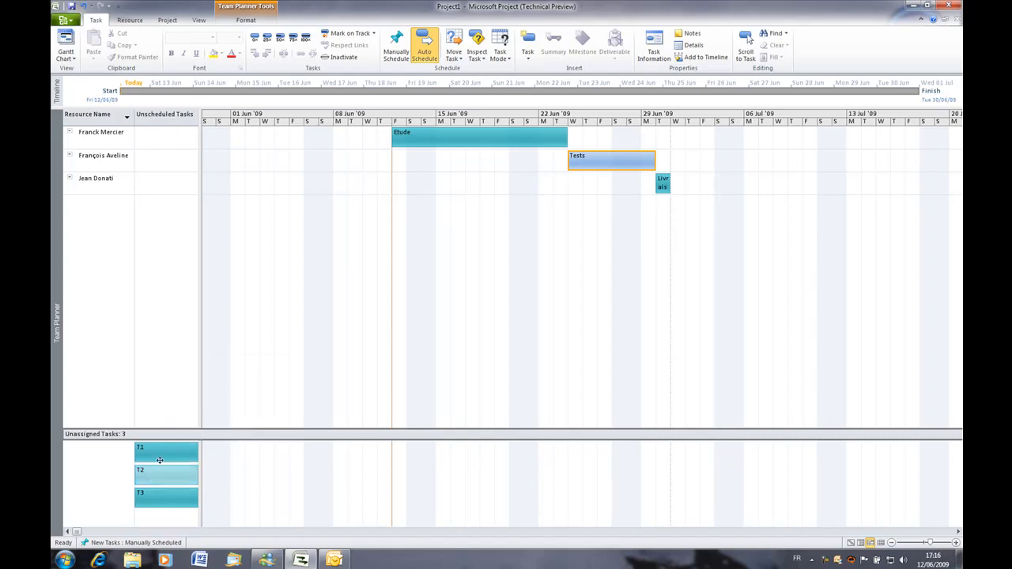
Step: Assign T2 to the second resource and T1 and T3 to the third
left_click_drag(162, 457, 442, 183)
left_click_drag(147, 457, 444, 161)
left_click_drag(177, 461, 482, 183)
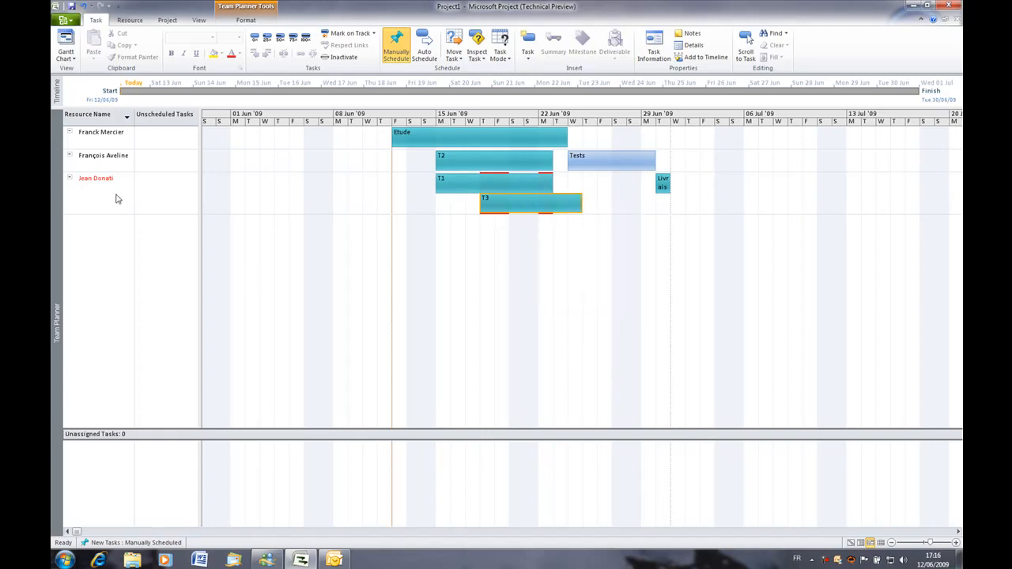
Step: Auto-schedule T3 and reschedule it after T1 via Inspect Task, then return to Gantt Chart
right_click(521, 210)
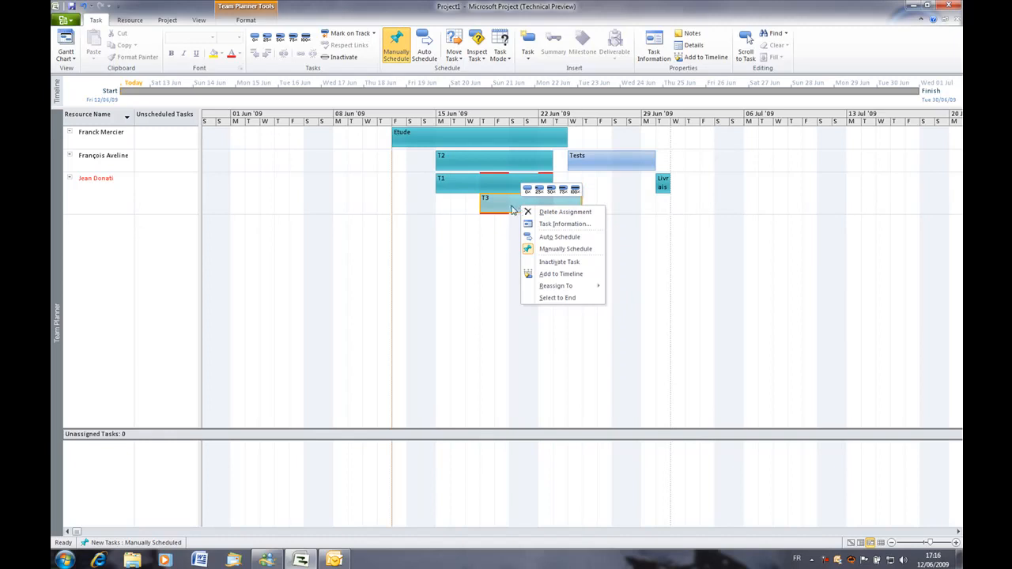
left_click(563, 237)
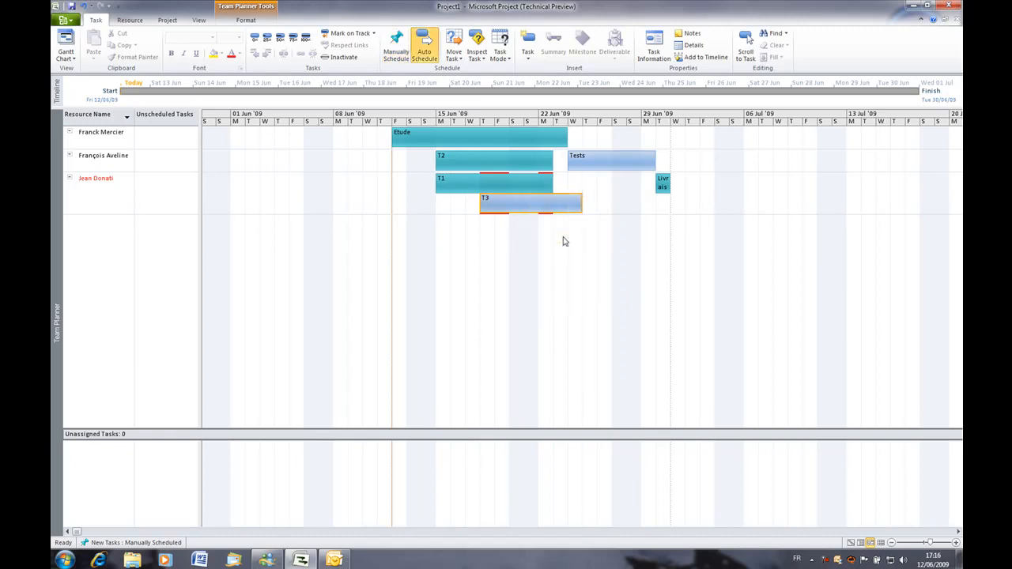
left_click(477, 47)
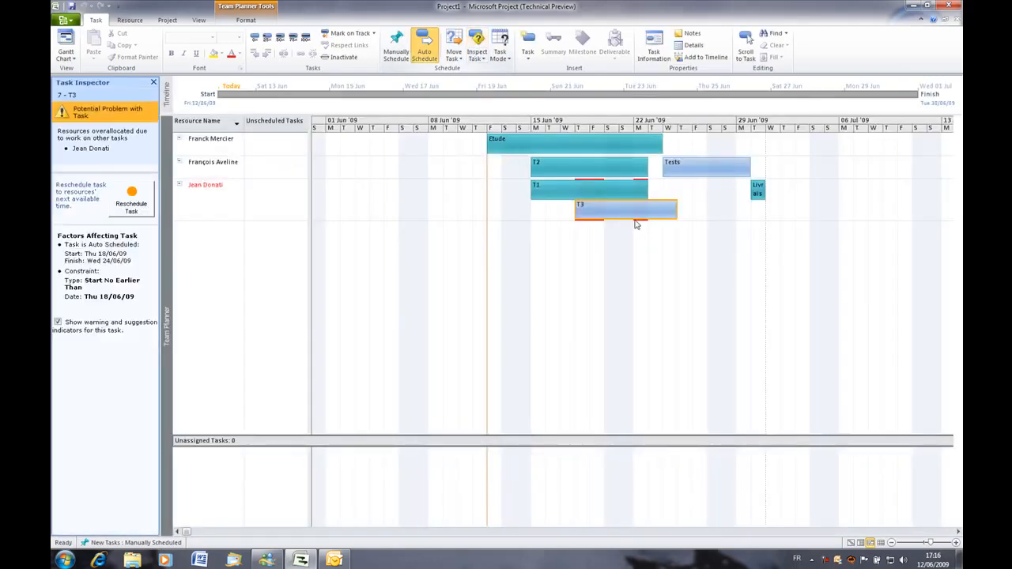
left_click(140, 204)
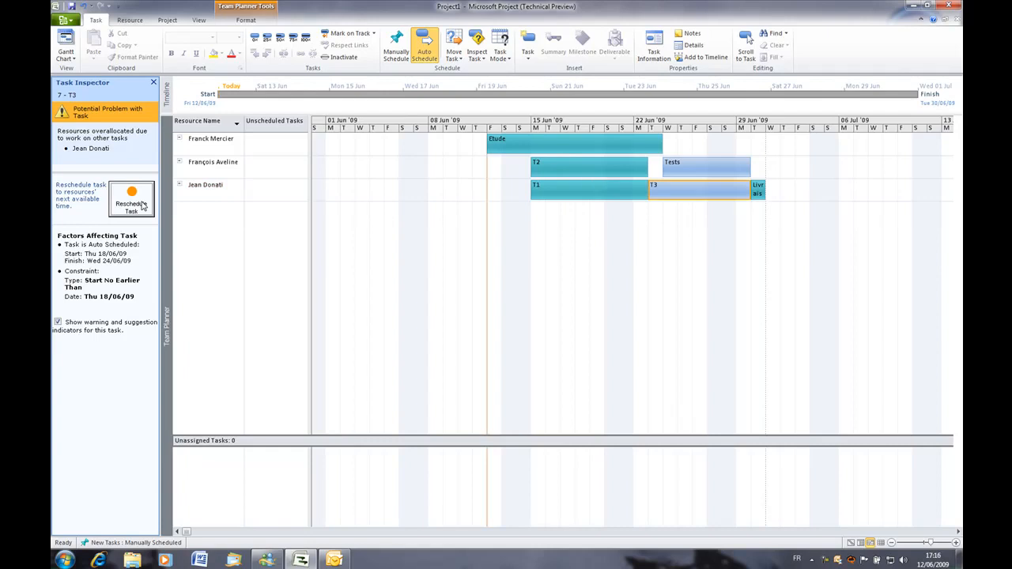
left_click(566, 260)
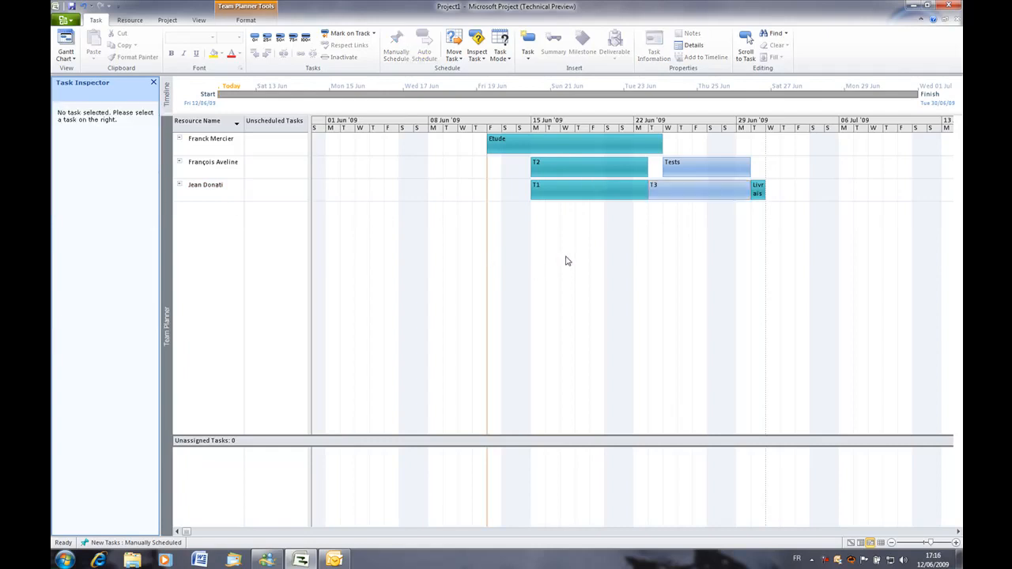
left_click(850, 542)
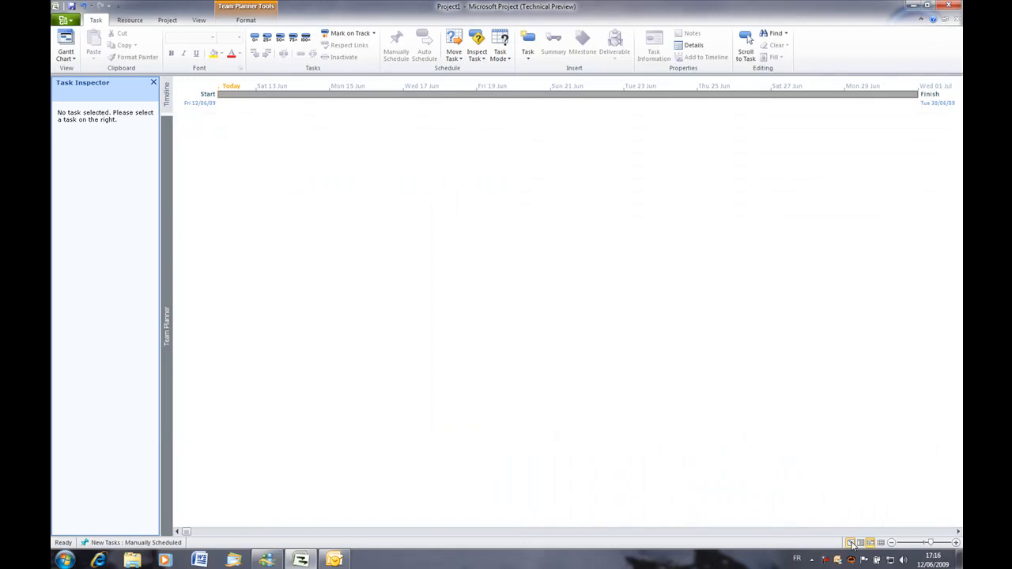
Step: Give Etude a Cost1 of 3 000,00 € and Text1 of 'Test'
left_click_drag(597, 233, 732, 246)
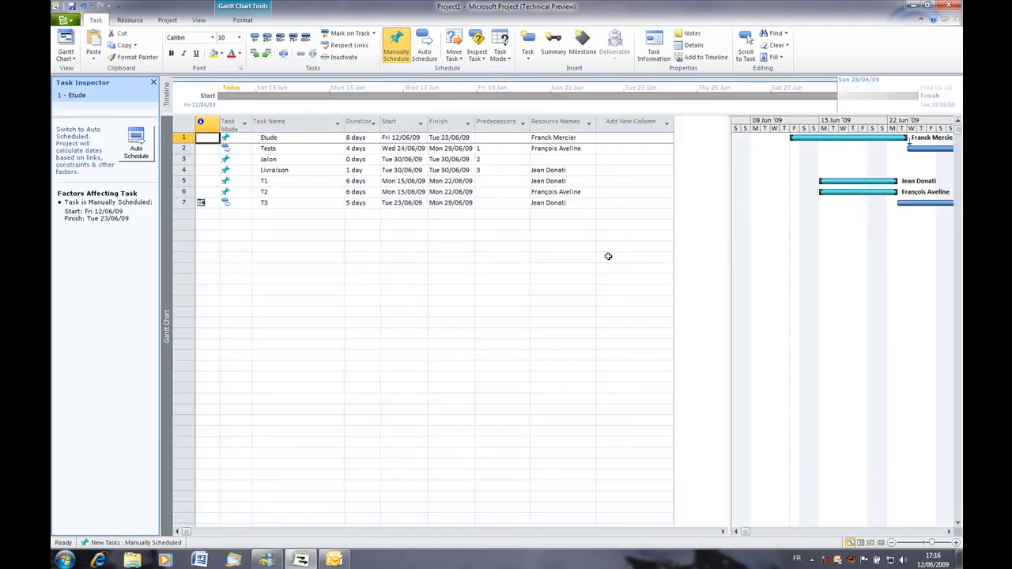
left_click(623, 138)
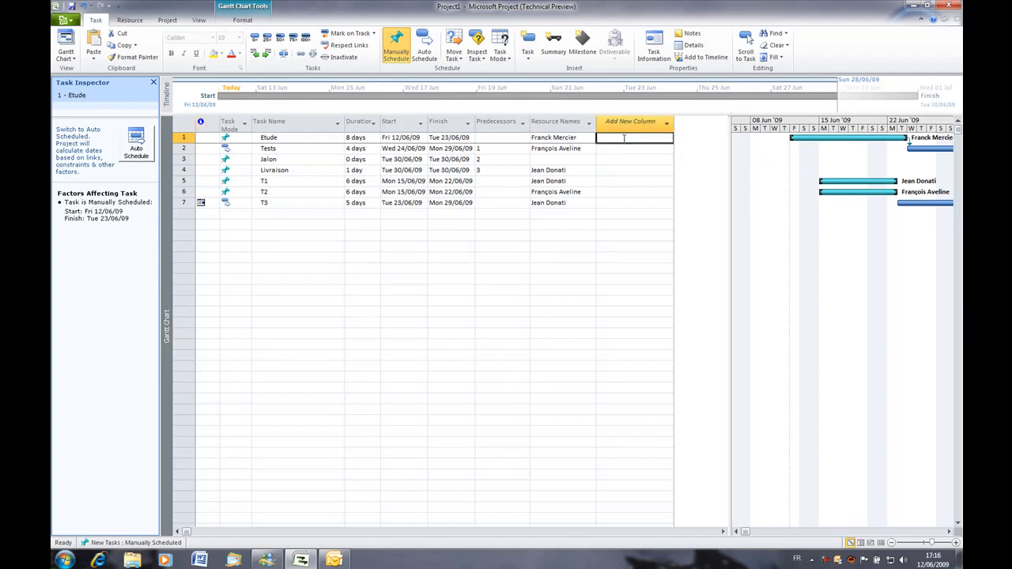
type("3000€")
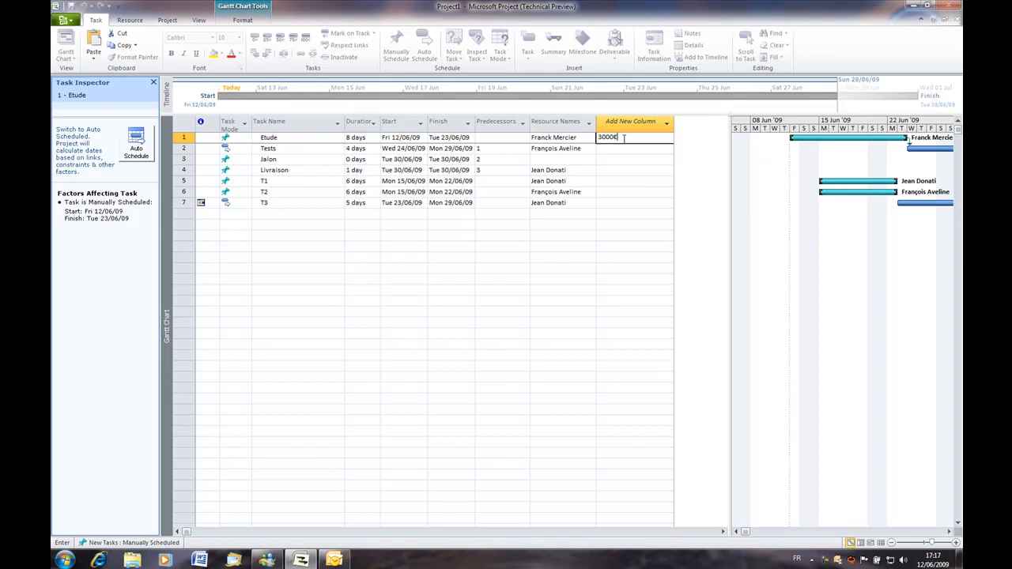
key("Return")
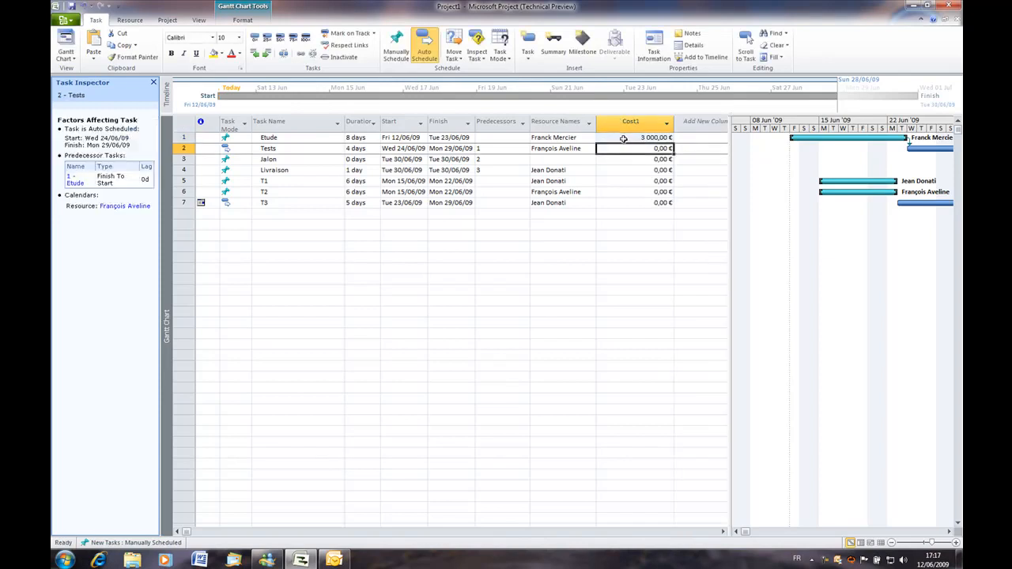
left_click(711, 138)
type("Test")
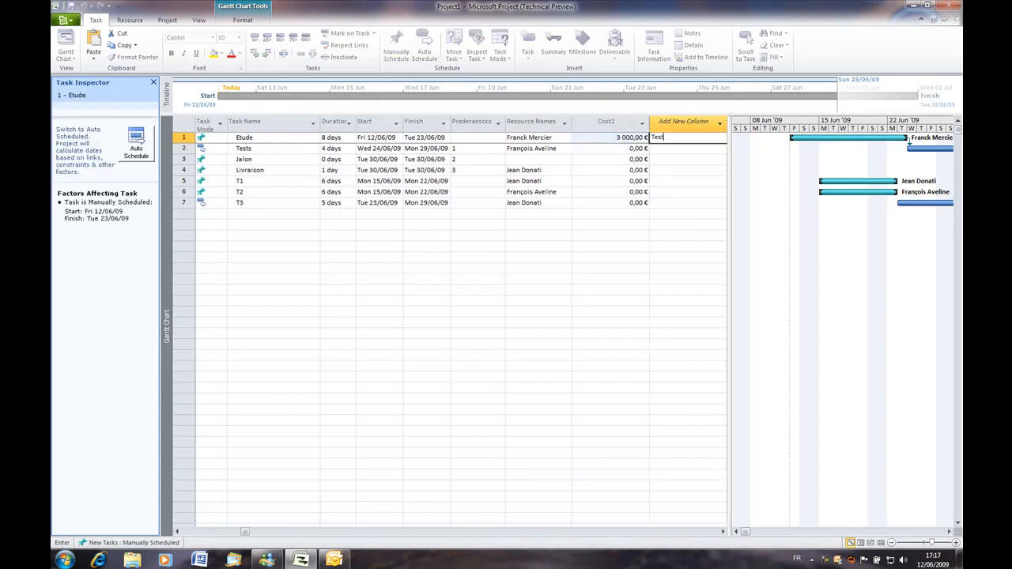
key("Return")
left_click(644, 137)
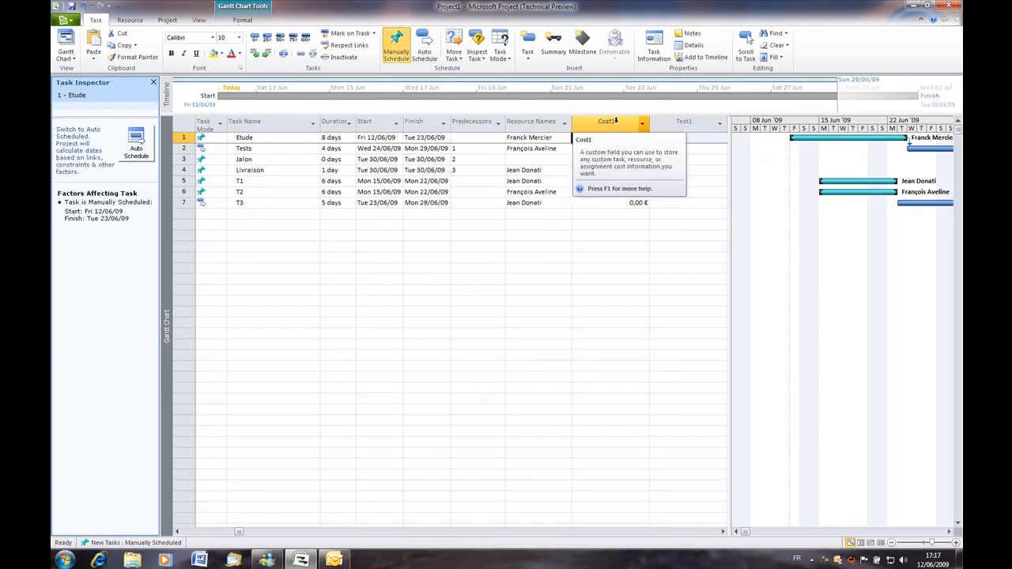
Step: Set Etude's Flag1 to Yes and widen the Gantt chart to show the bars
left_click_drag(730, 185, 818, 184)
left_click(748, 138)
type("Yes")
key("Return")
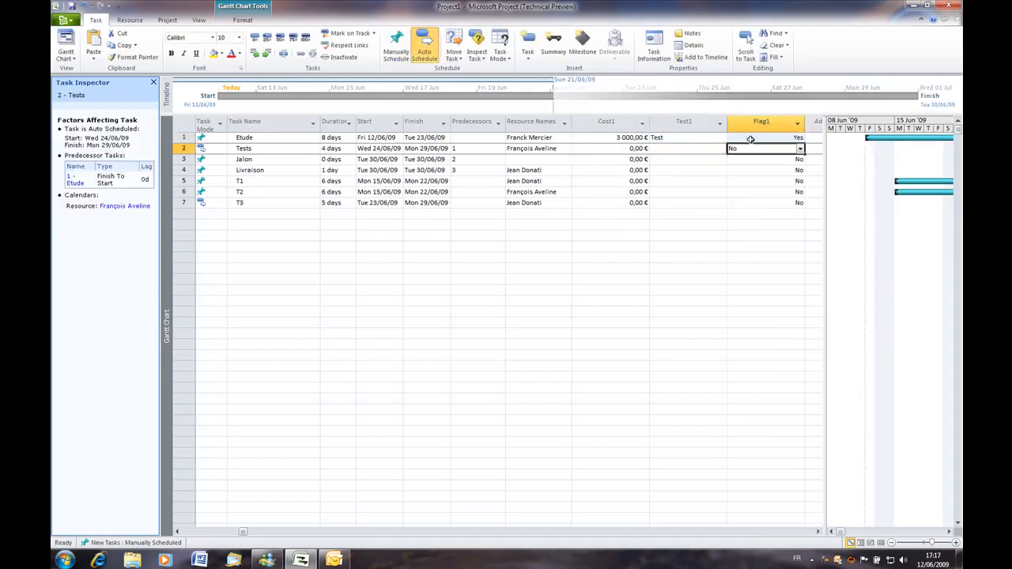
left_click(779, 159)
left_click(778, 170)
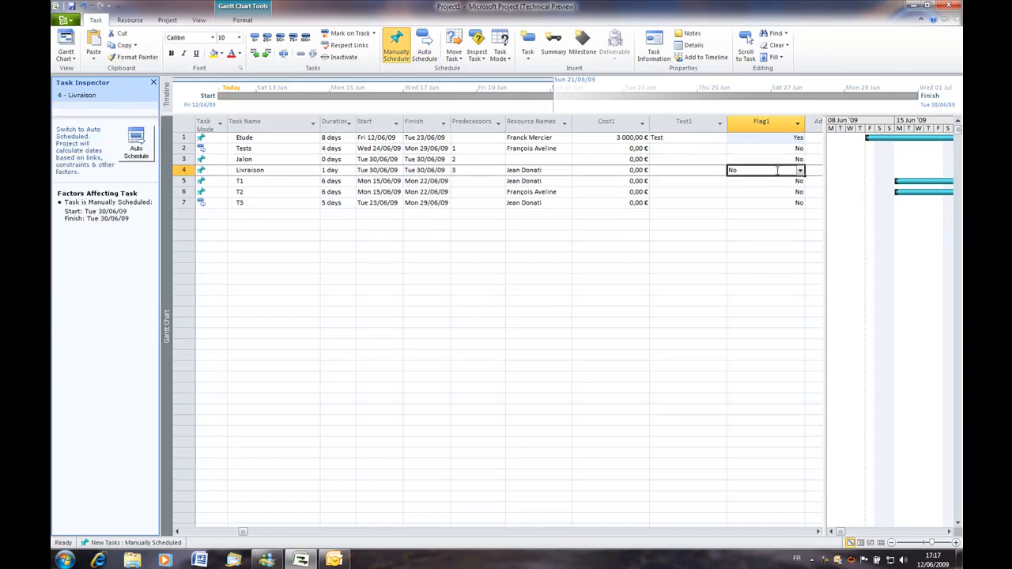
left_click_drag(825, 213, 525, 240)
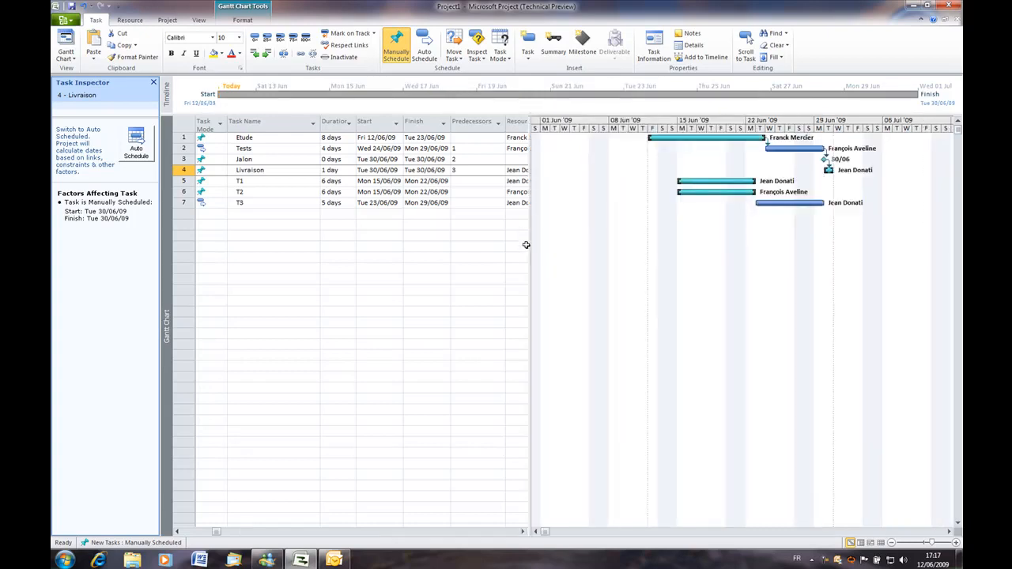
Step: Mark the Tests task as Inactive in Task Information
double_click(284, 149)
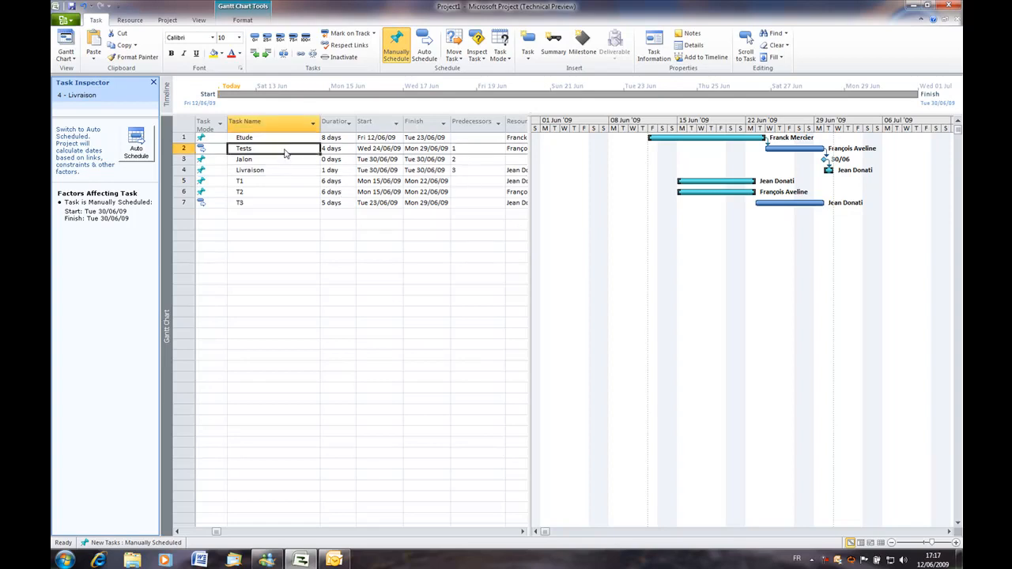
left_click(568, 239)
left_click(604, 369)
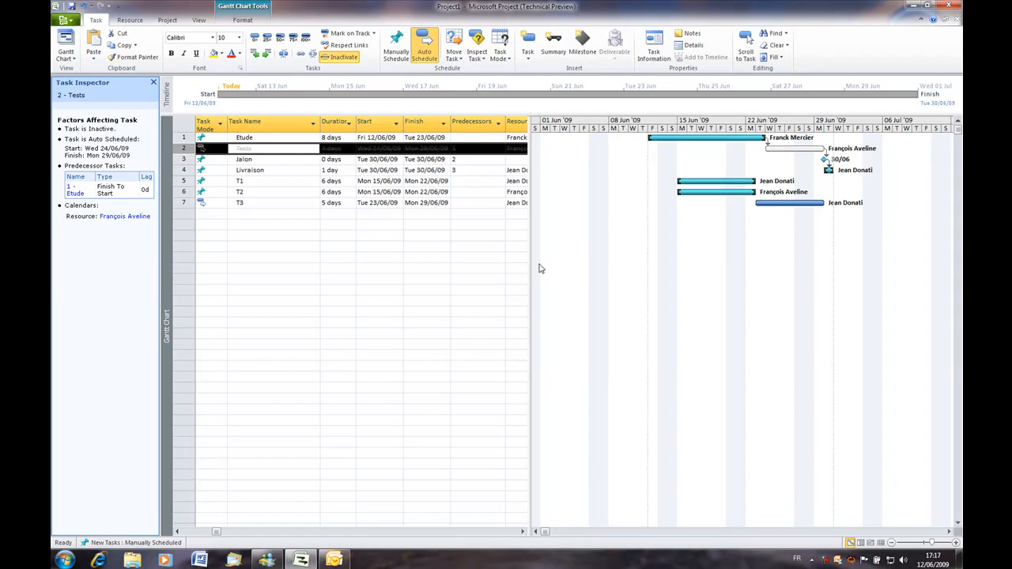
Step: Move down past Jalon, Livraison, T1 and T2 to empty row 8
left_click(290, 160)
left_click(289, 170)
left_click(286, 181)
left_click(287, 192)
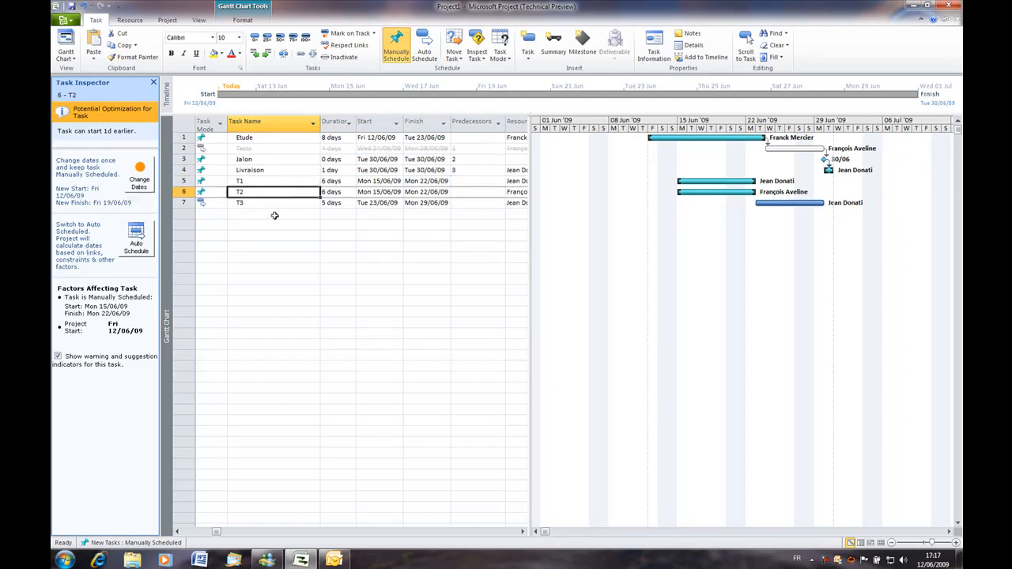
left_click(276, 214)
Step: Add J2 as a 0-day milestone and link T3 to it
type("J2")
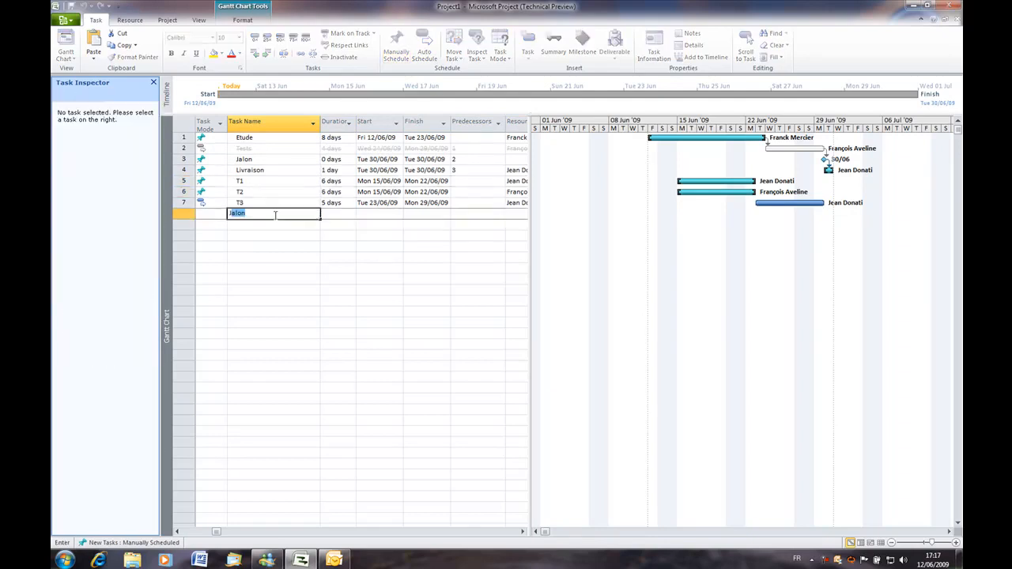
key("Return")
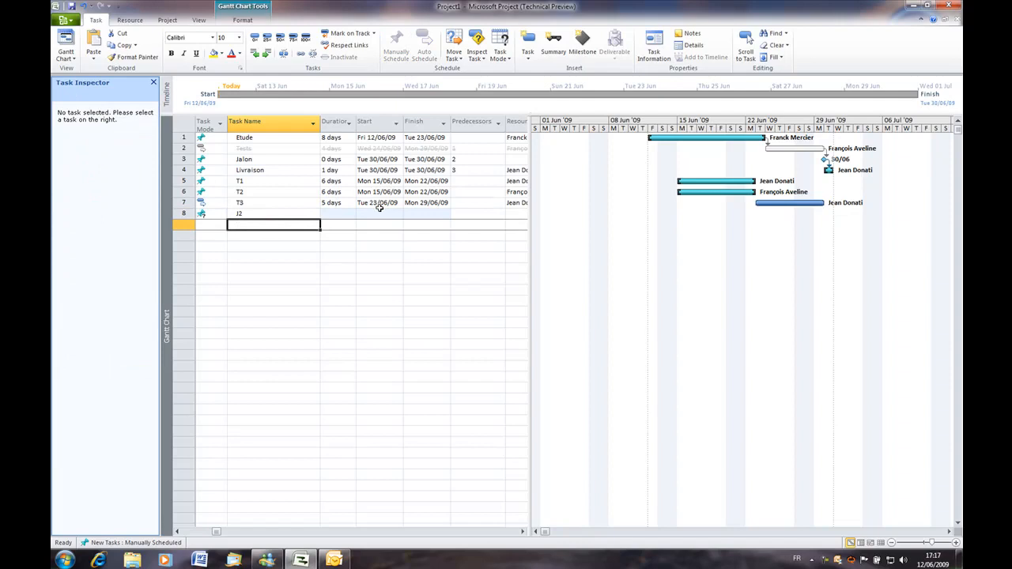
left_click(340, 214)
left_click(340, 214)
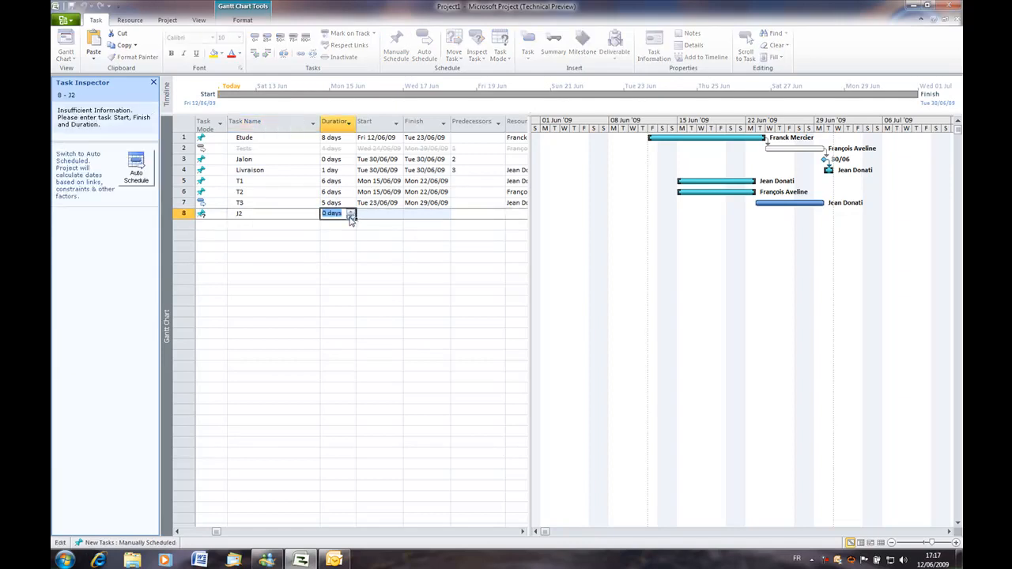
left_click(363, 217)
left_click_drag(779, 203, 650, 213)
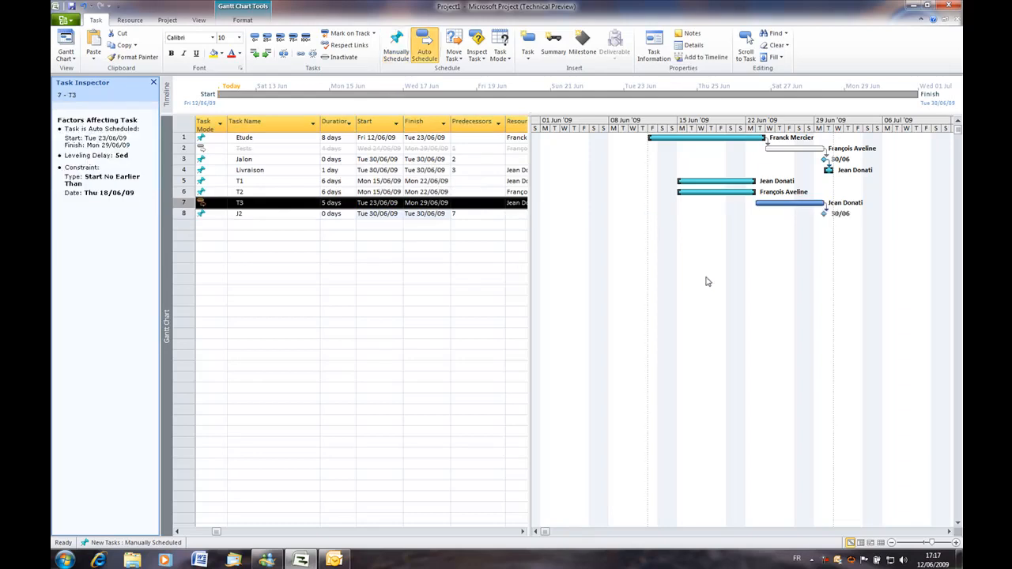
Step: Lengthen Etude to 12 days
left_click(327, 139)
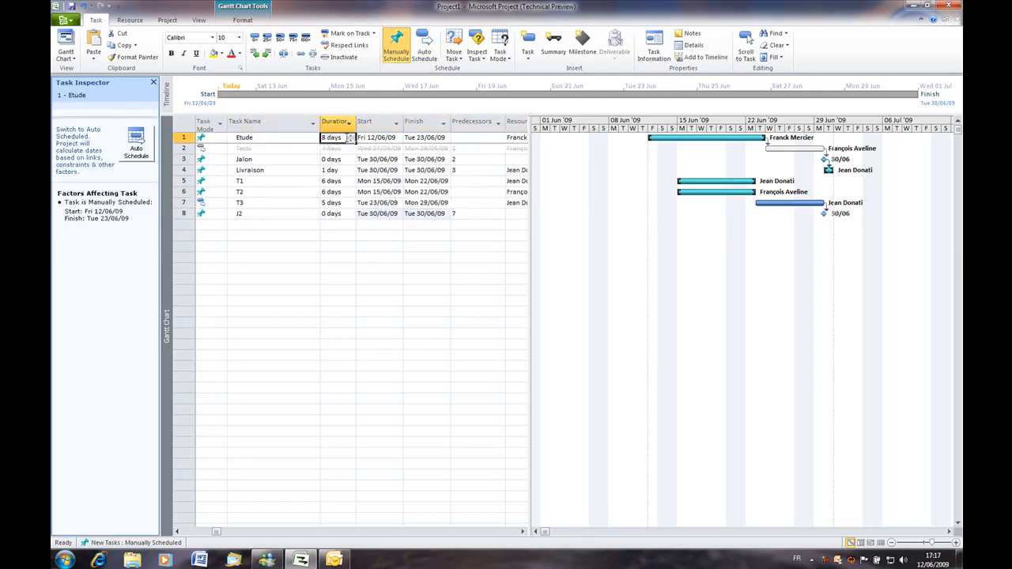
double_click(350, 137)
double_click(350, 137)
left_click(368, 138)
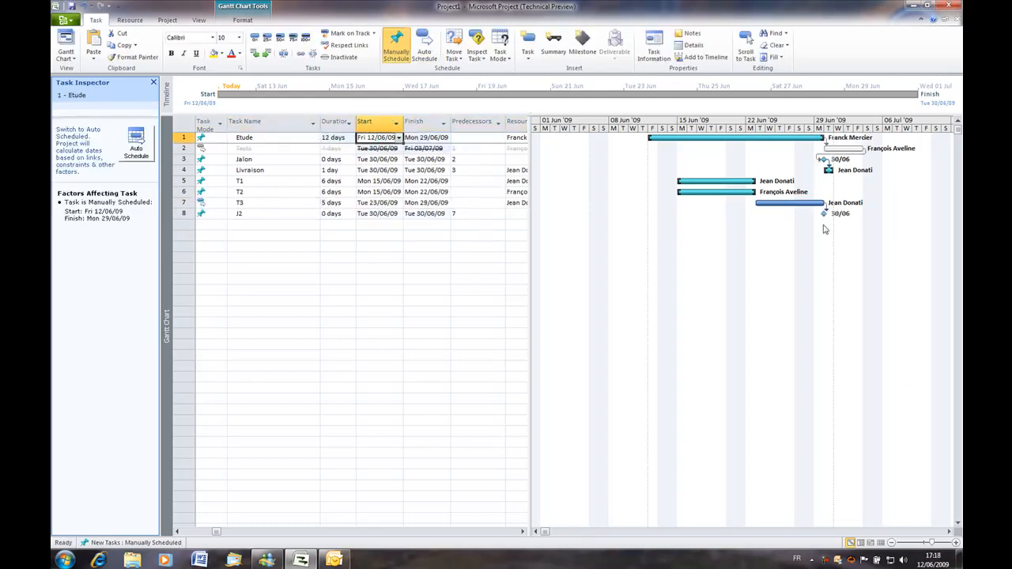
Step: Set Jalon to Auto Scheduled and link Etude to Jalon
left_click(344, 159)
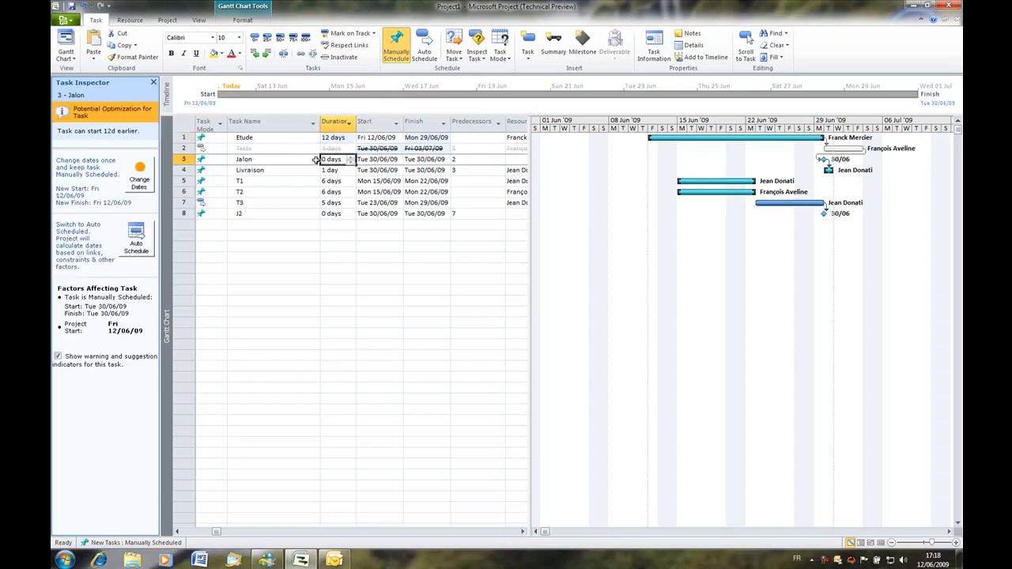
left_click(204, 159)
left_click(223, 159)
left_click(198, 181)
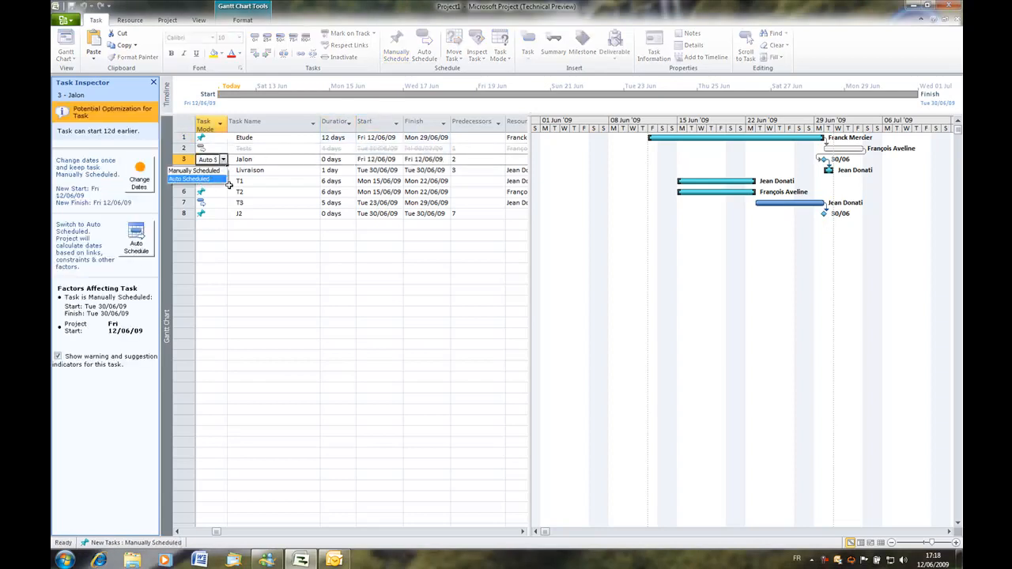
left_click(307, 214)
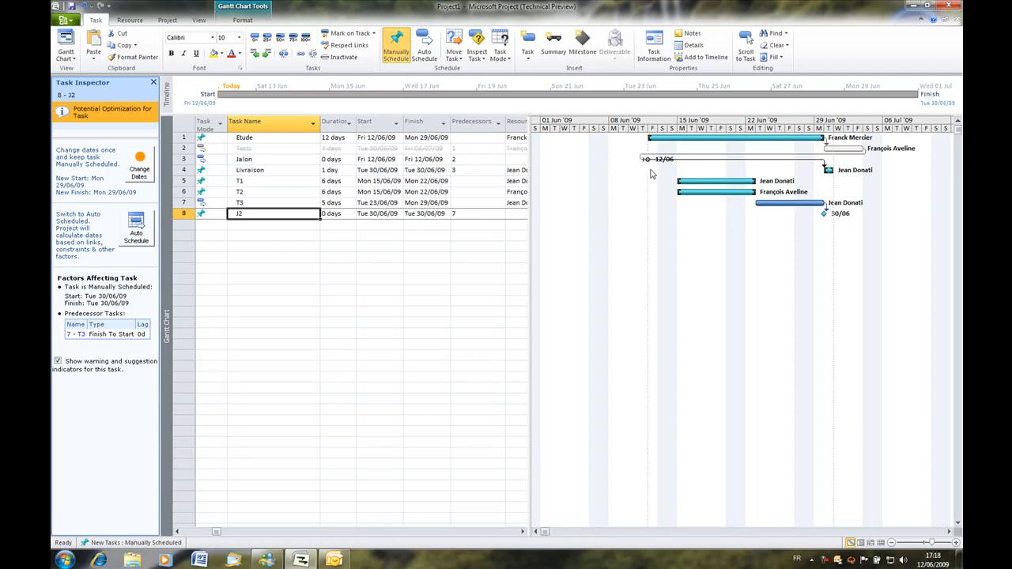
left_click_drag(694, 139, 647, 159)
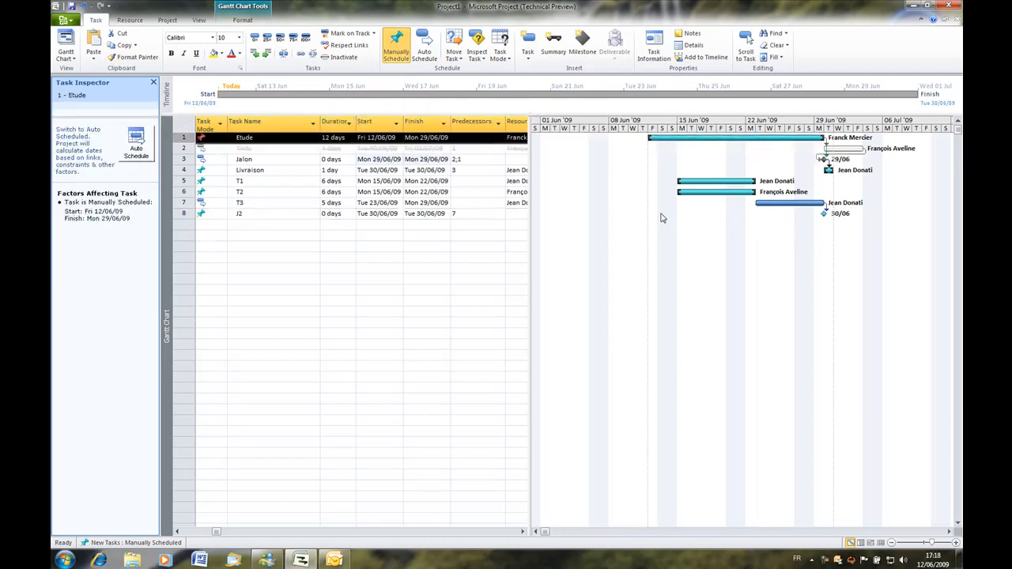
Step: Shorten T3 to 3 days and set J2 to Auto Scheduled
left_click(349, 207)
left_click(350, 206)
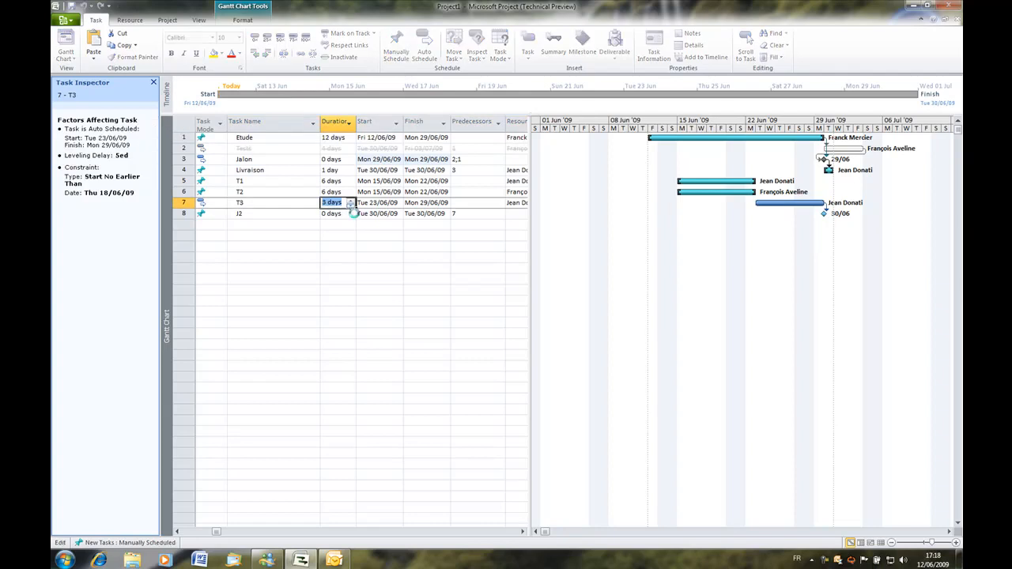
left_click(349, 213)
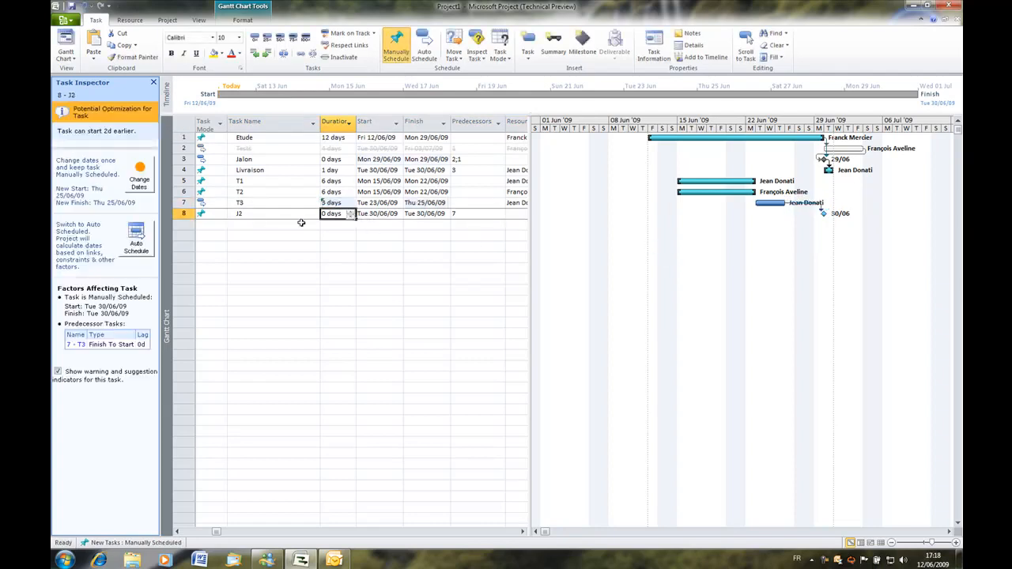
left_click(207, 215)
left_click(223, 214)
left_click(218, 235)
left_click(264, 233)
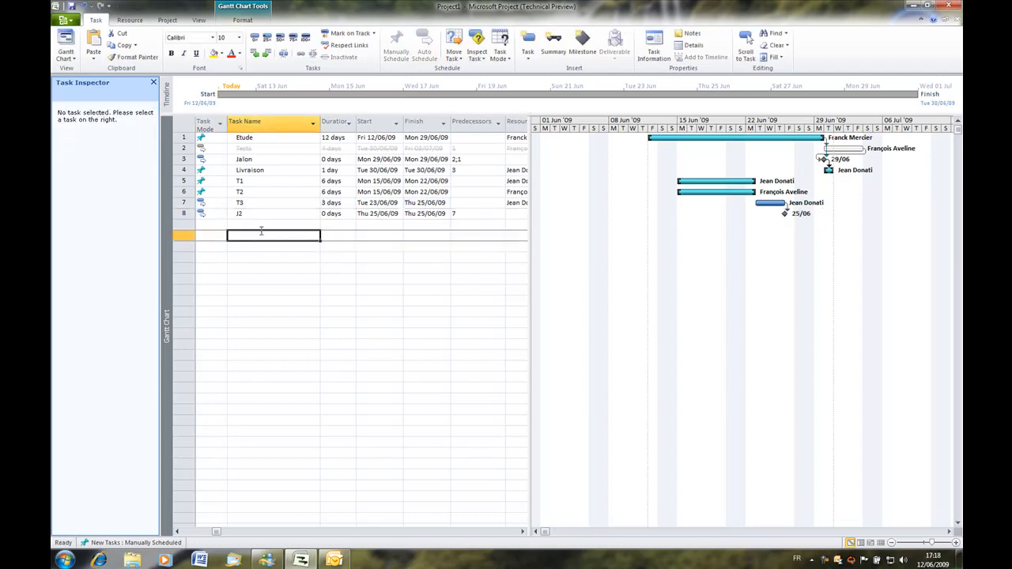
double_click(294, 159)
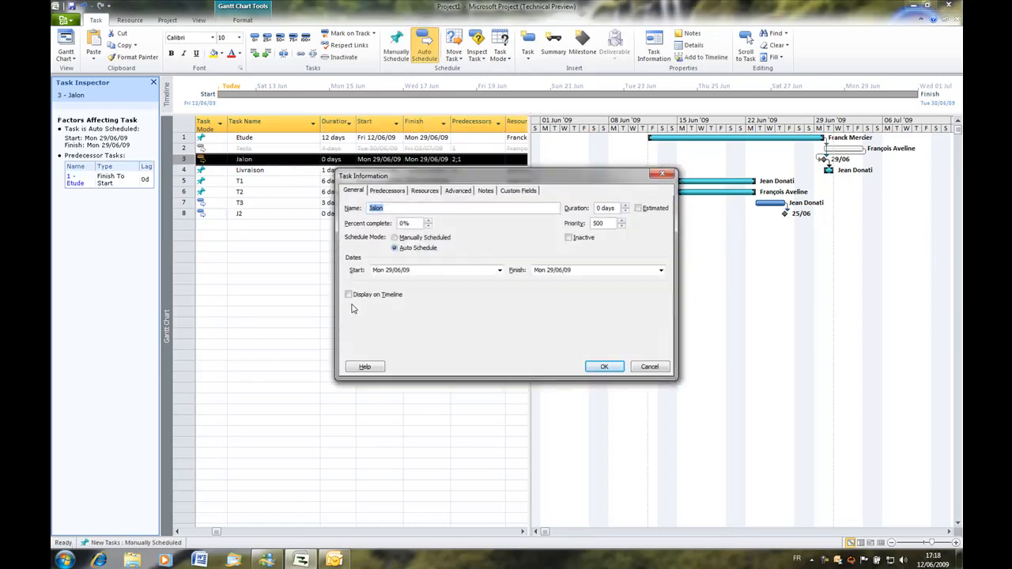
Step: Add the Jalon and J2 milestones to the Timeline via Display on Timeline
left_click(350, 296)
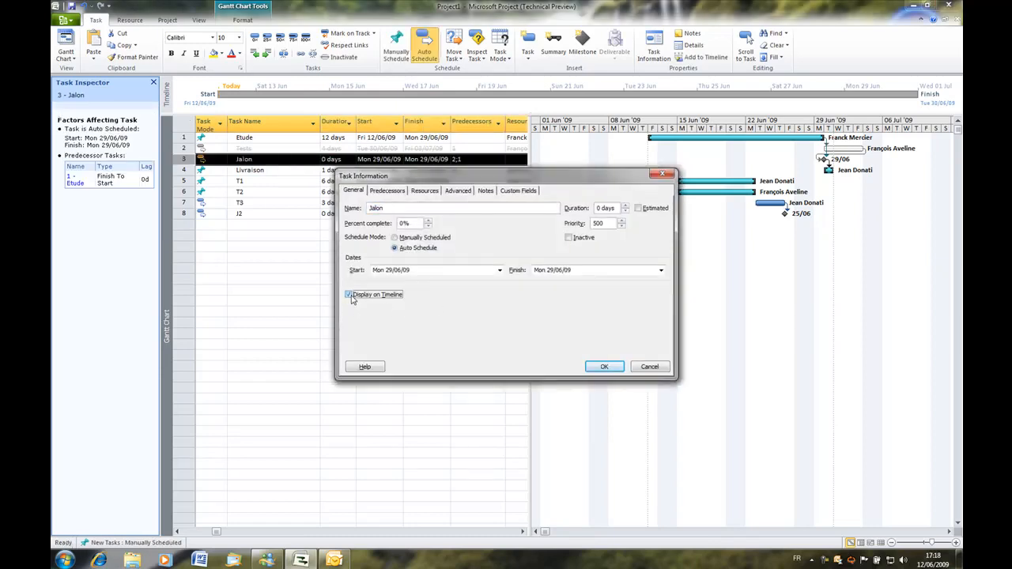
left_click(603, 368)
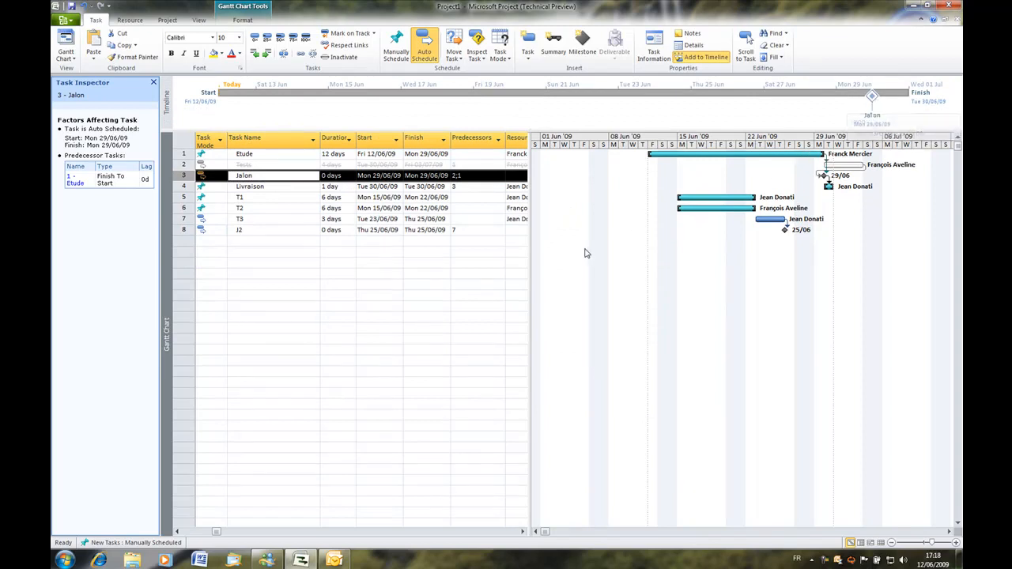
double_click(293, 227)
left_click(378, 294)
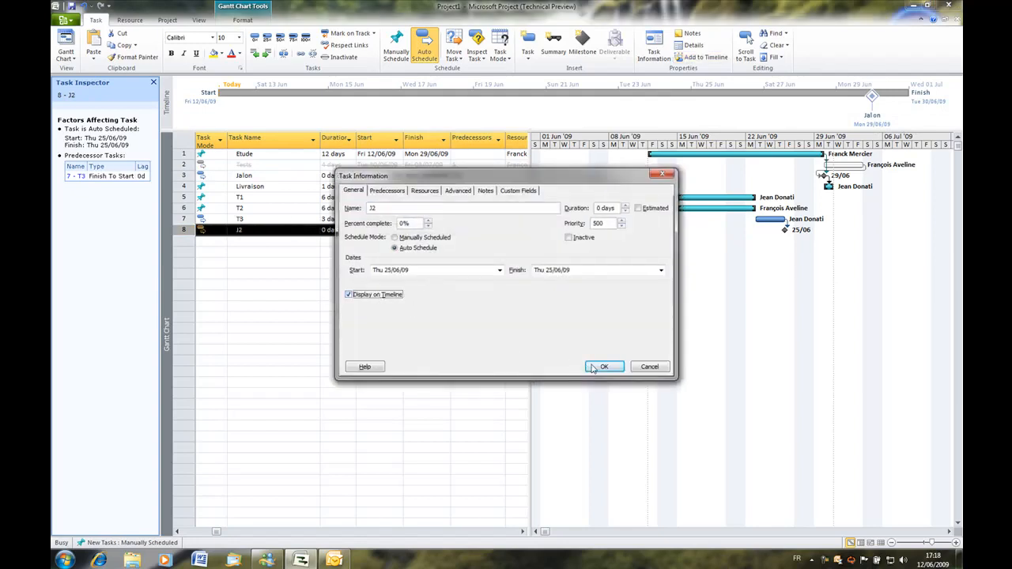
left_click(602, 367)
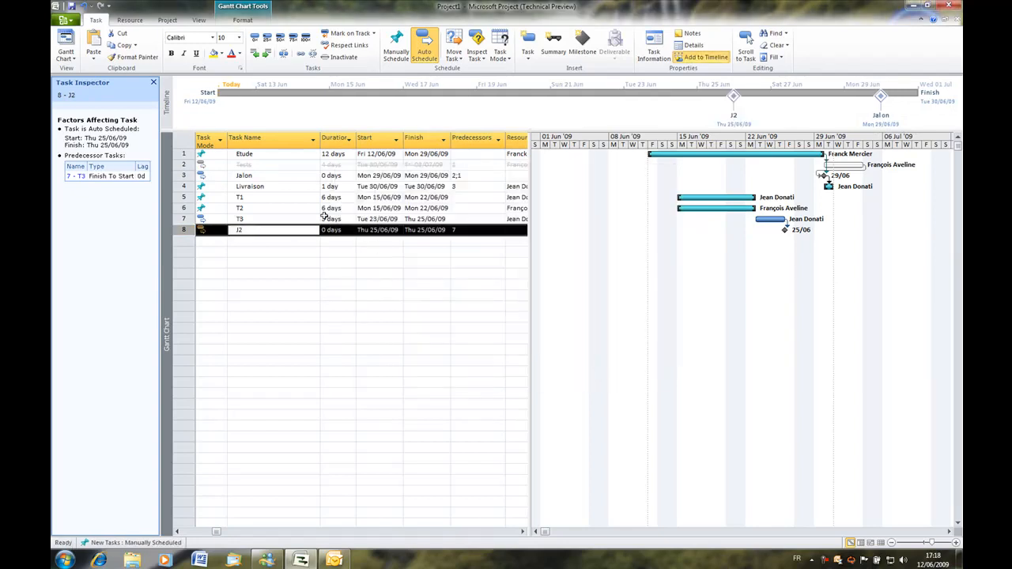
Step: Add the Etude and T1 tasks to the Timeline as bars
double_click(300, 155)
left_click(368, 297)
left_click(605, 368)
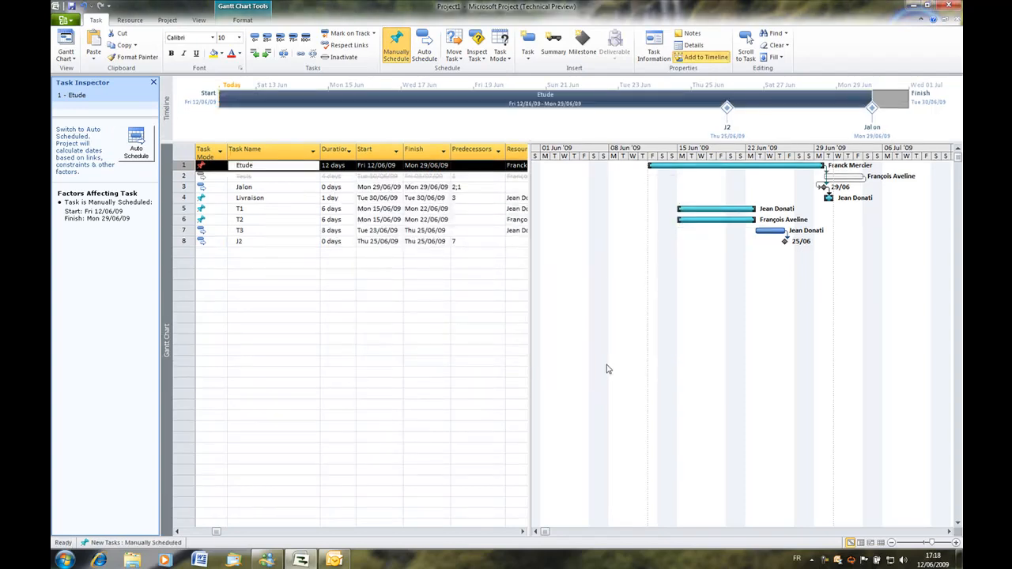
left_click(375, 306)
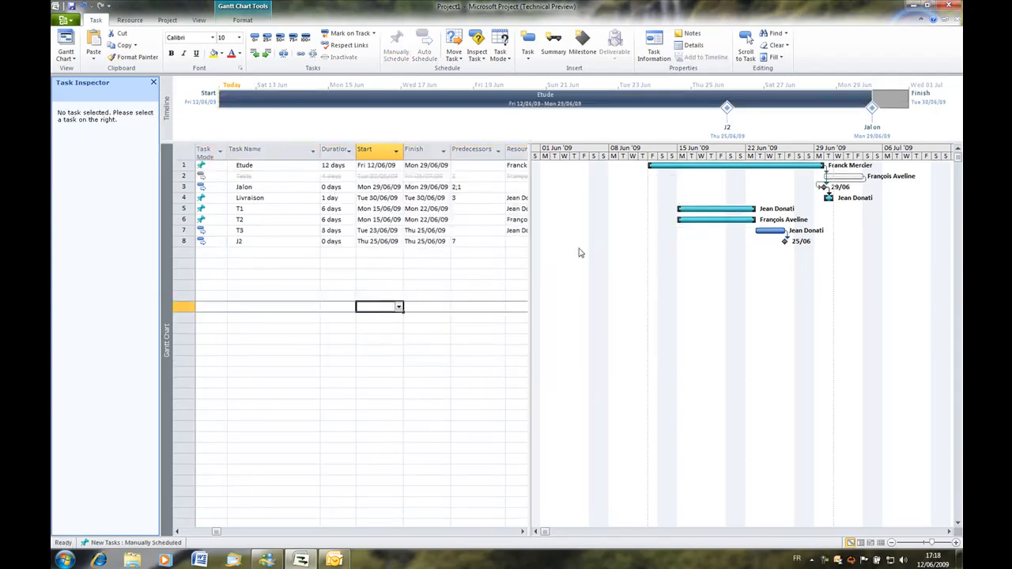
left_click(272, 210)
double_click(271, 209)
left_click(376, 296)
left_click(603, 367)
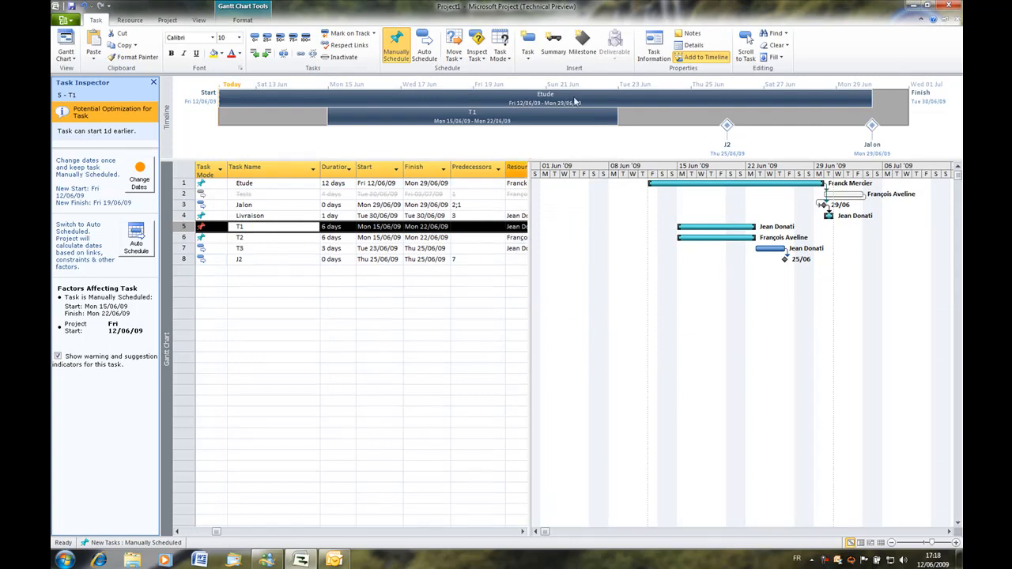
Step: Copy the Timeline using For Presentation, then launch PowerPoint 2010 with a blank presentation
left_click(628, 116)
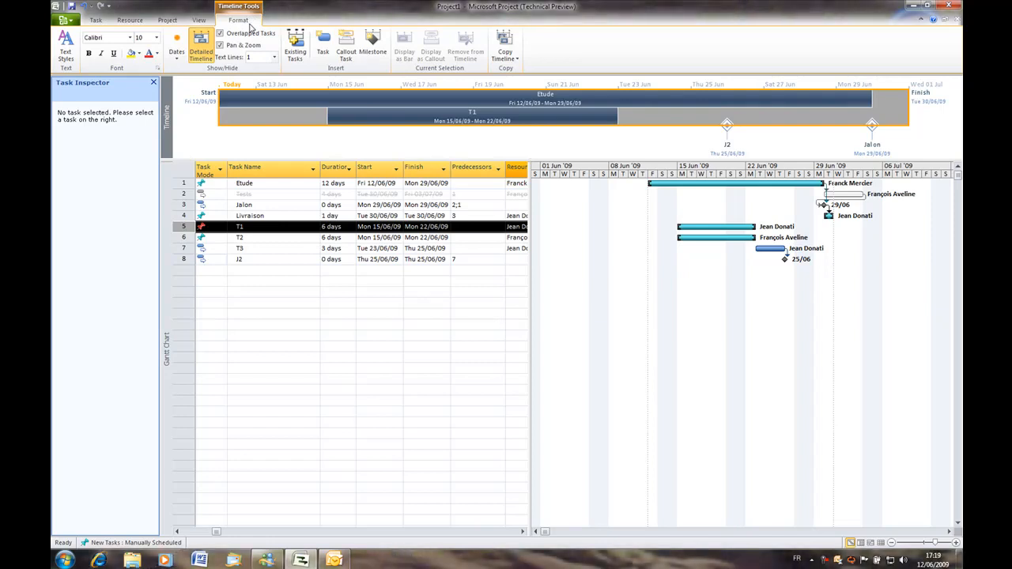
left_click(513, 60)
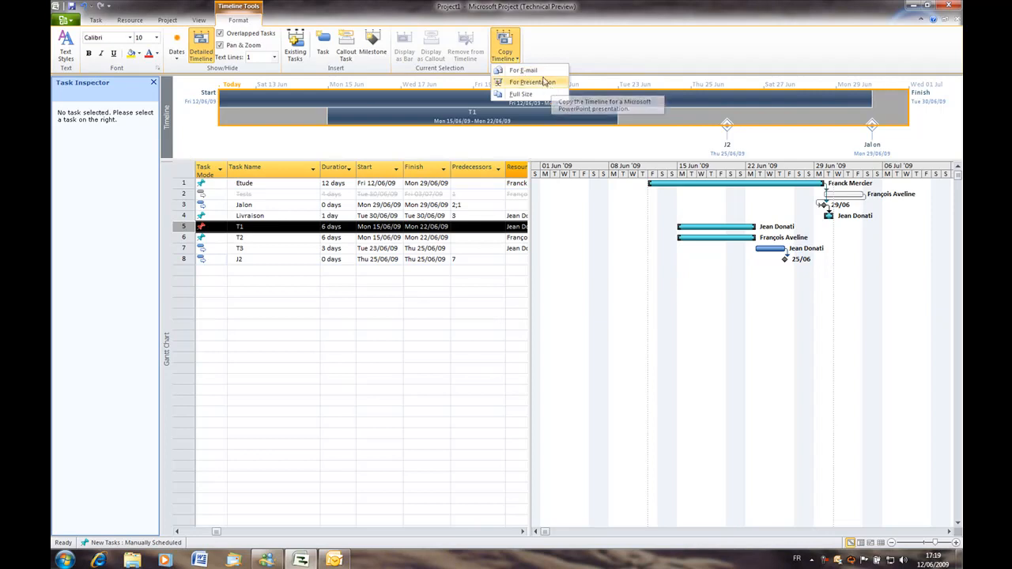
left_click(542, 76)
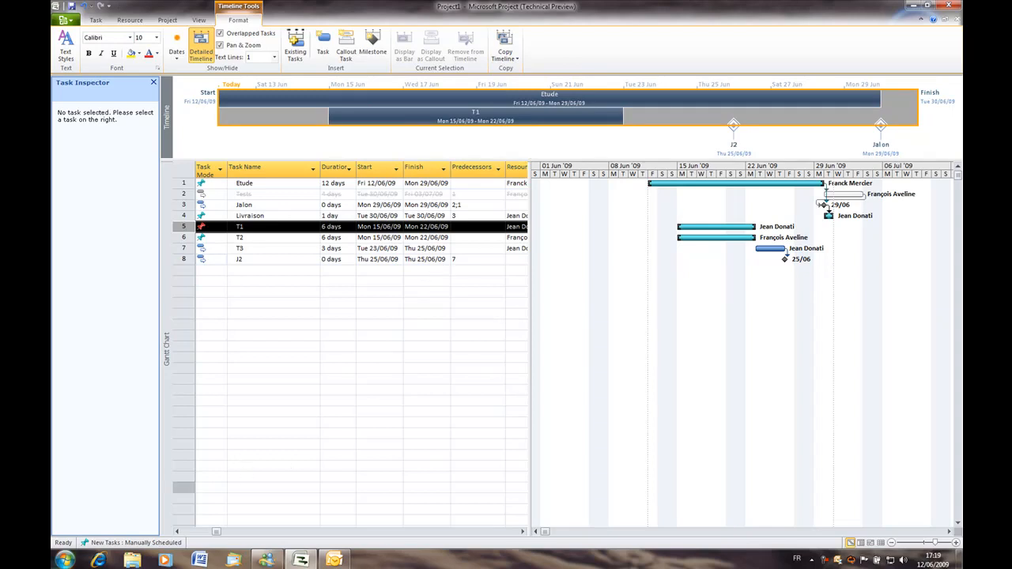
left_click(64, 560)
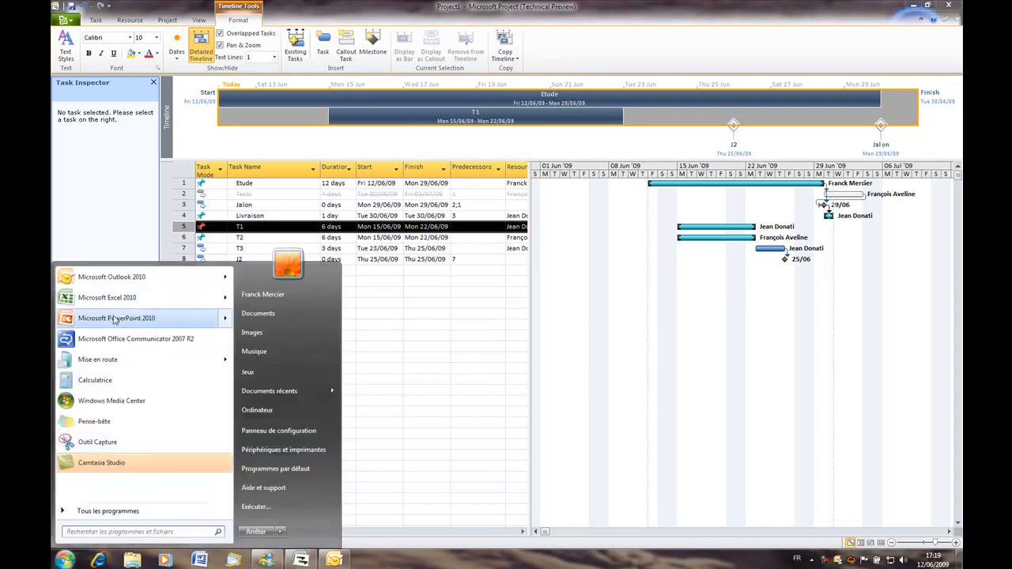
left_click(116, 317)
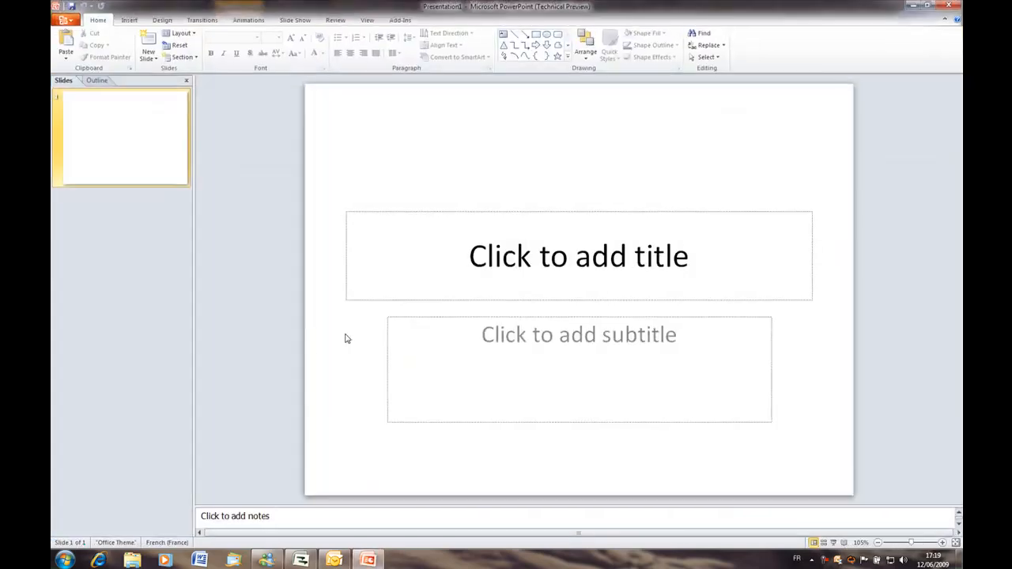